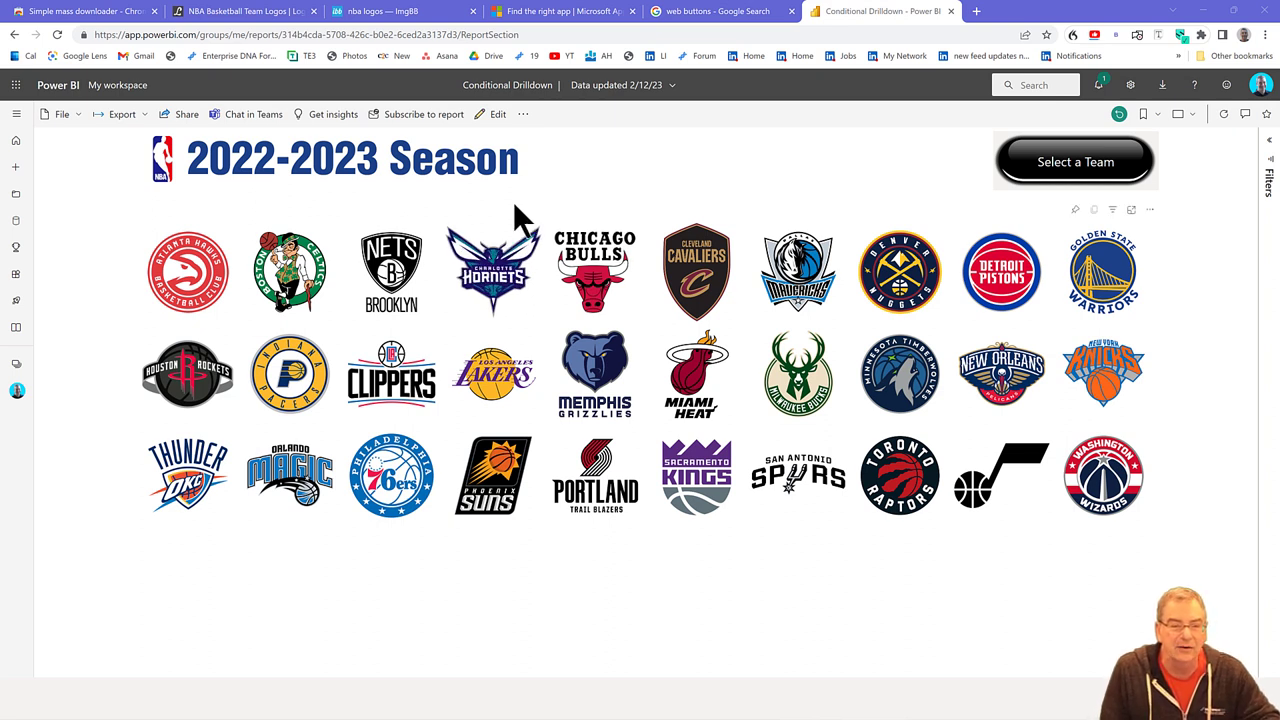
Select the Chicago Bulls logo, drill through to its standings page, and return to the season logo page.
click(586, 258)
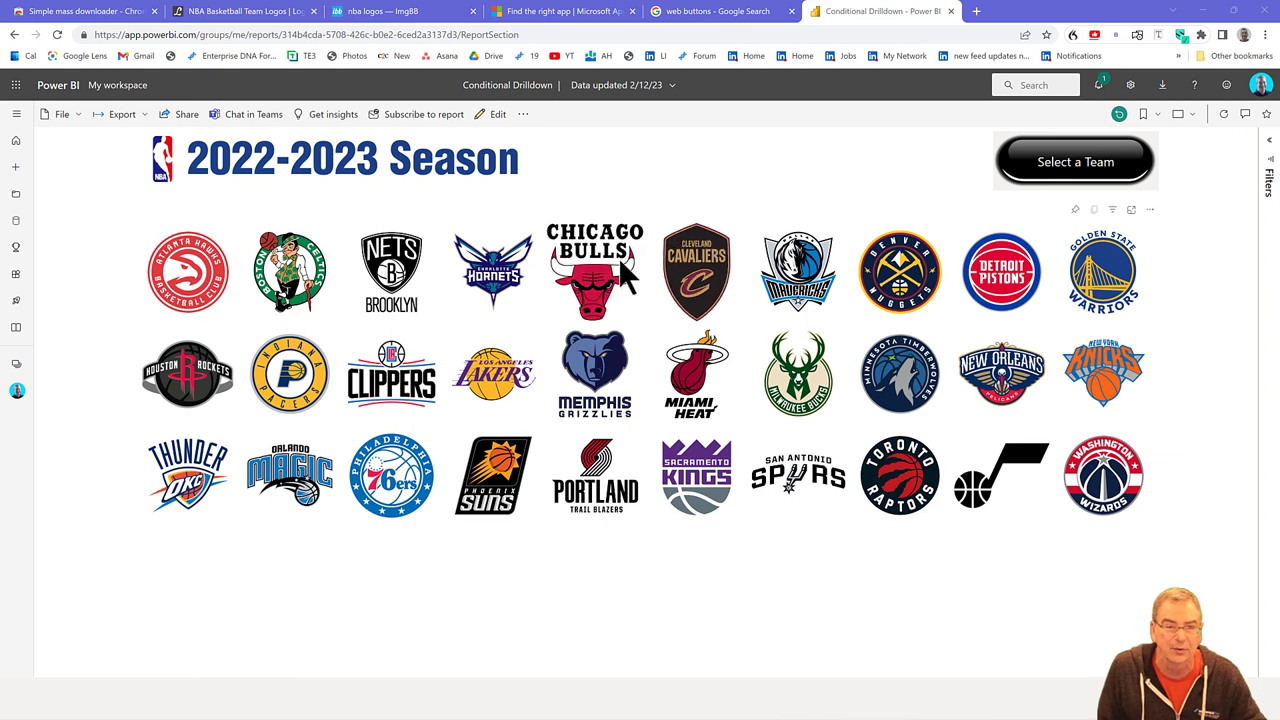
click(622, 270)
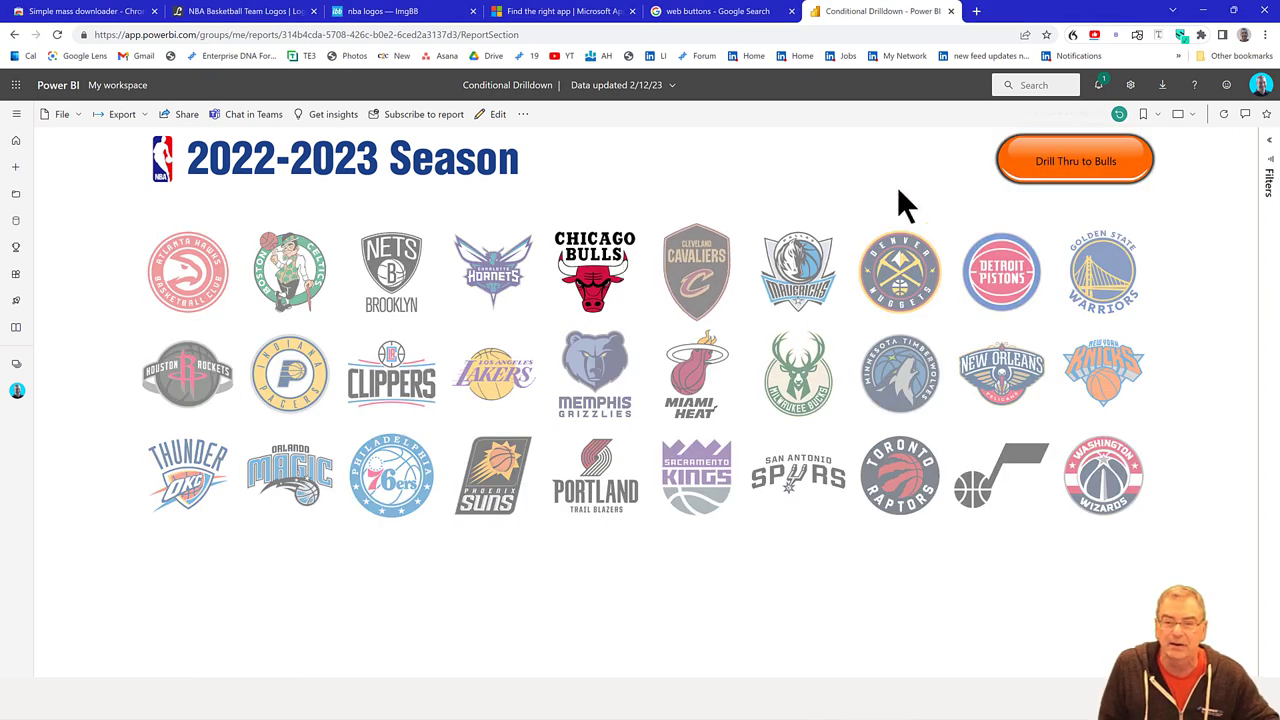
click(1018, 157)
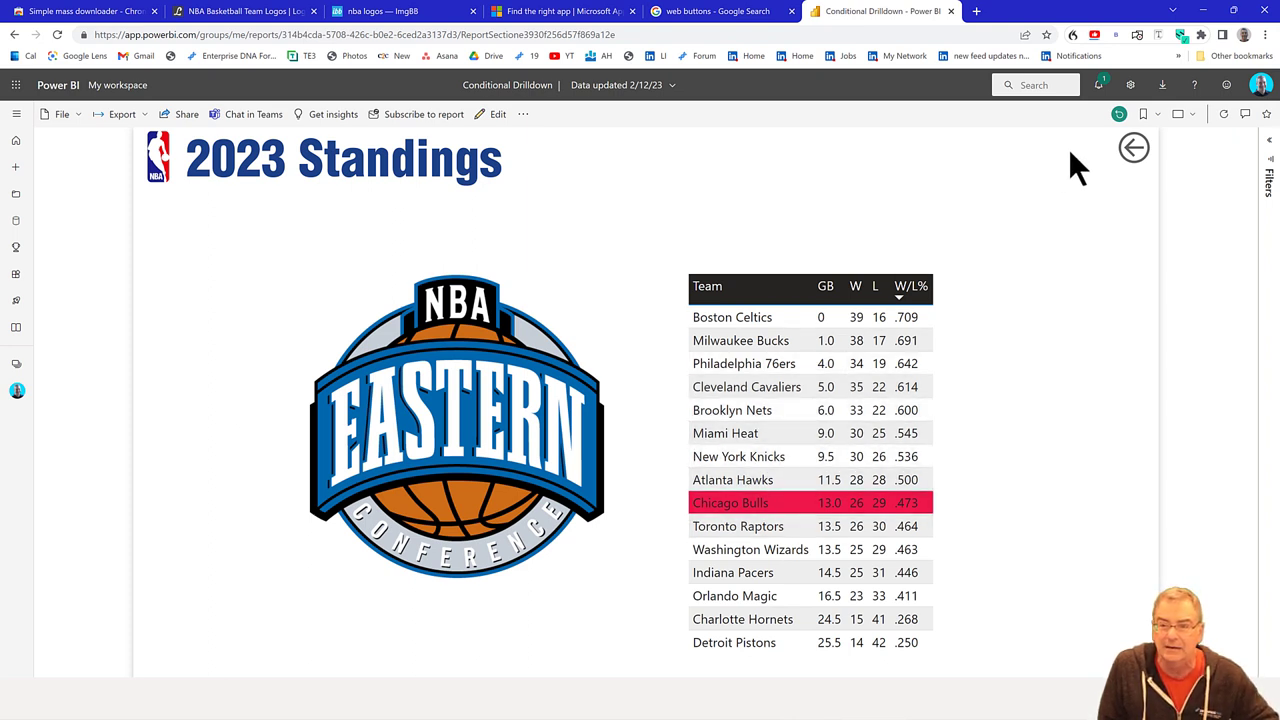
click(1135, 145)
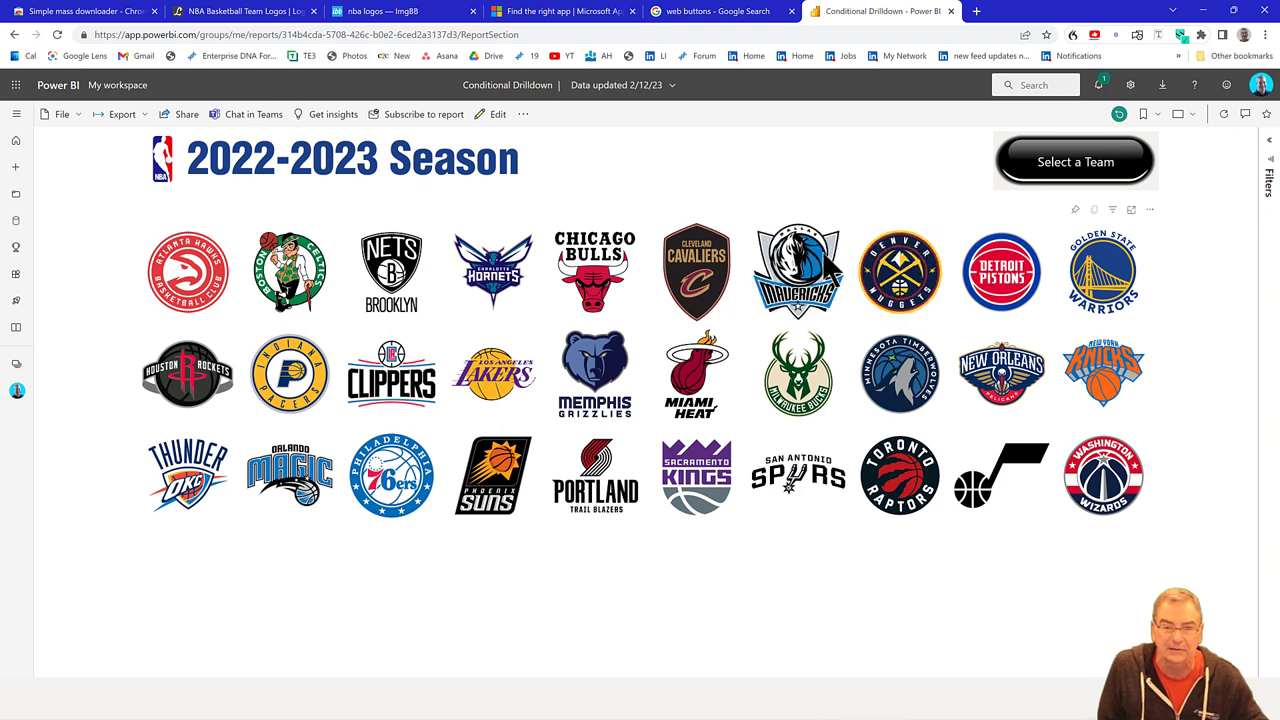
Drill through from the Dallas Mavericks logo to its standings, then compare the report with Power BI Desktop.
click(827, 263)
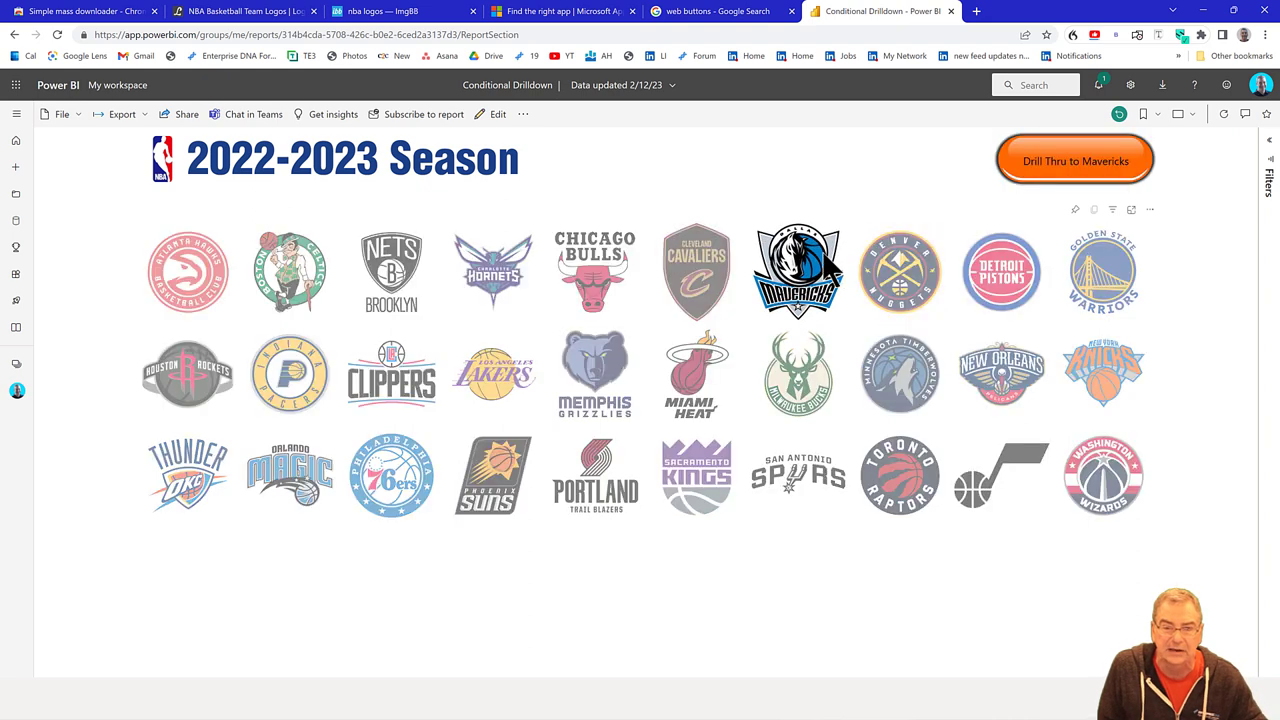
click(1015, 162)
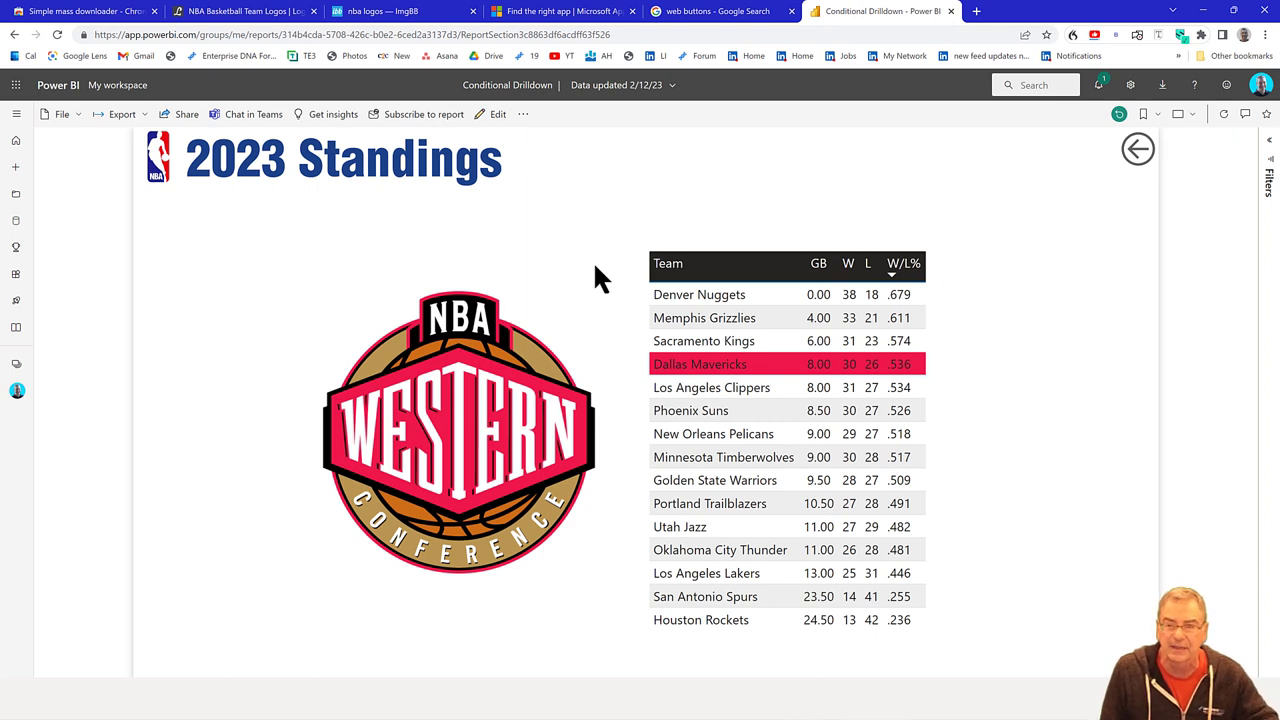
click(1140, 141)
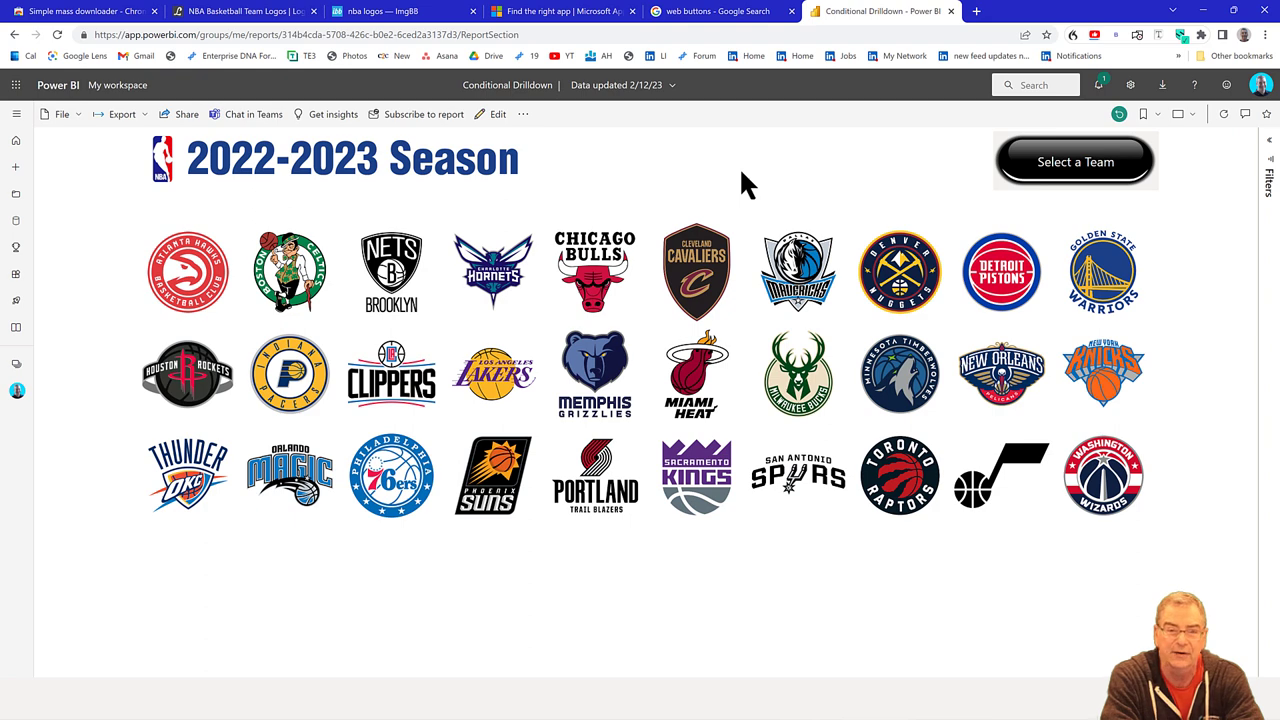
key(alt+Tab)
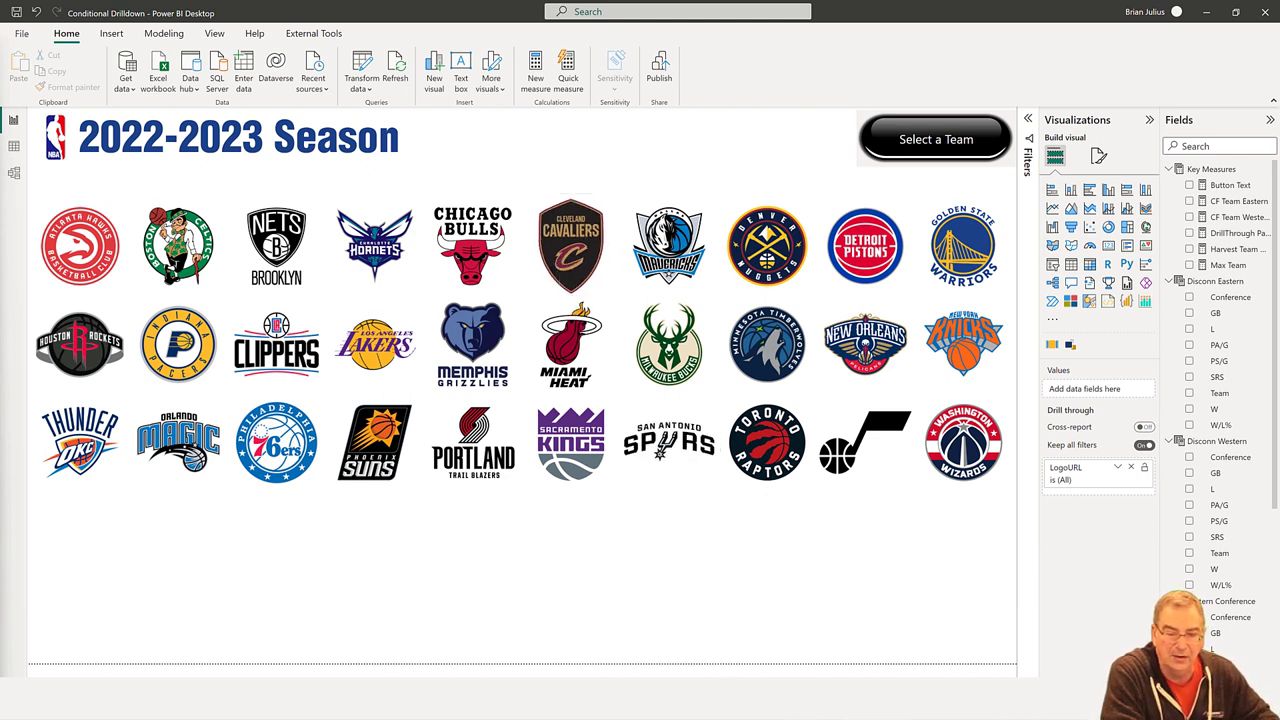
key(alt+Tab)
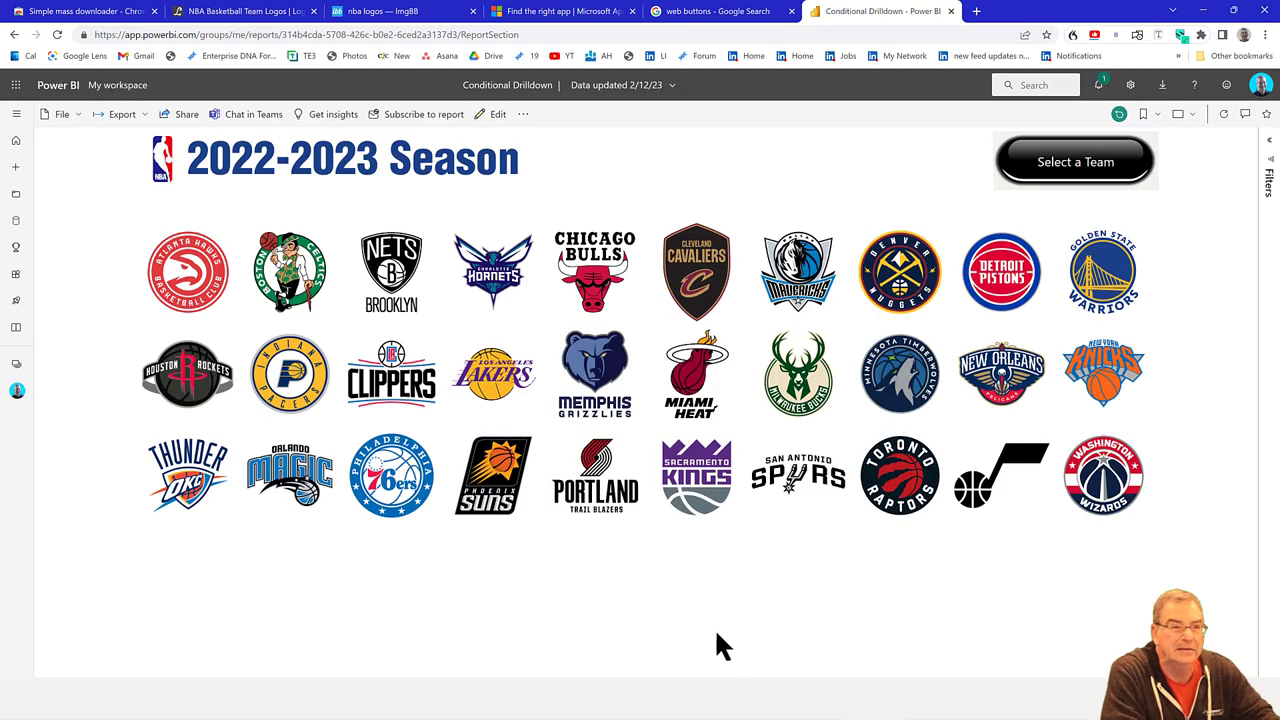
Browse the loodibee.com NBA team logos page and check the Simple mass downloader extension page.
click(243, 10)
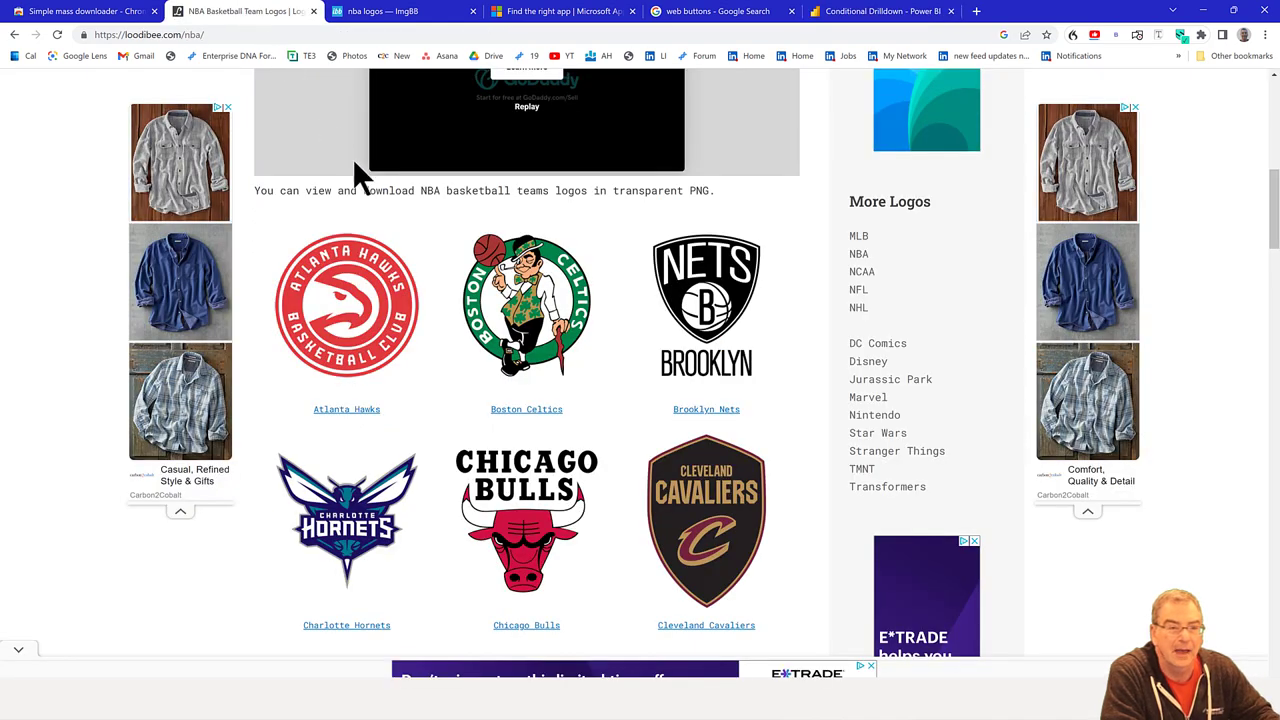
scroll(370, 190, down, 4)
scroll(370, 183, down, 12)
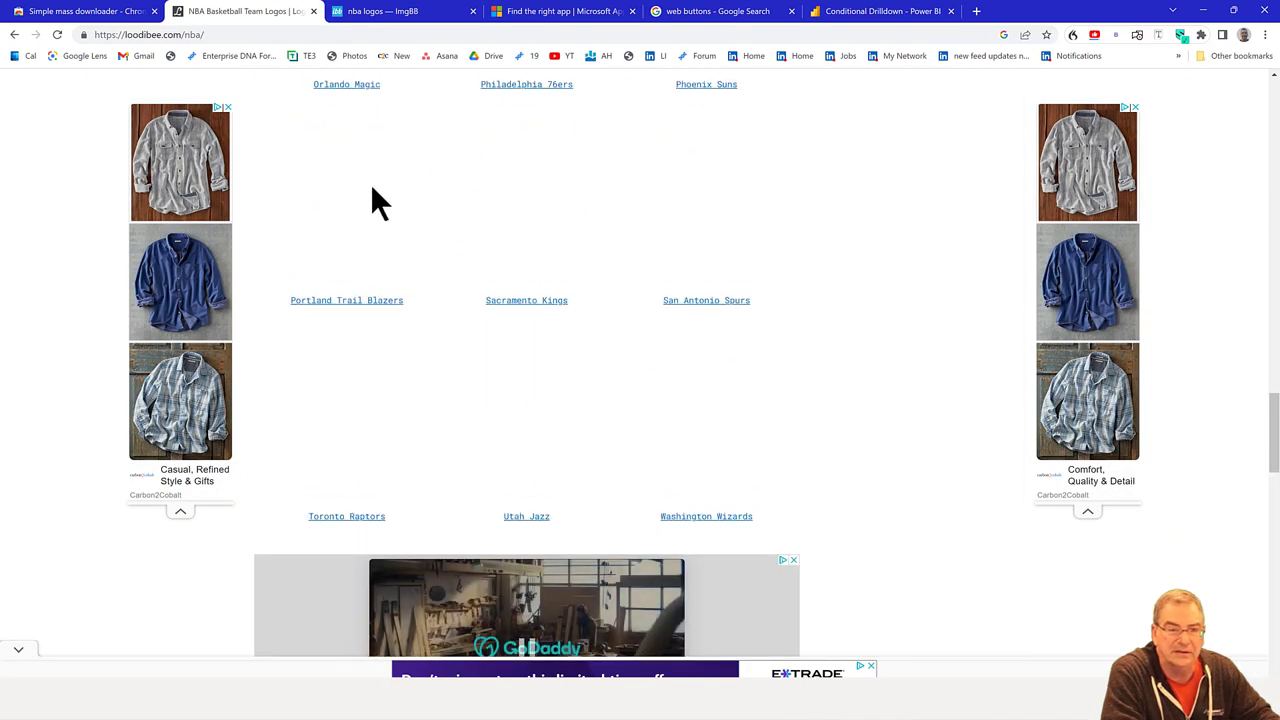
scroll(371, 187, down, 3)
scroll(370, 184, up, 6)
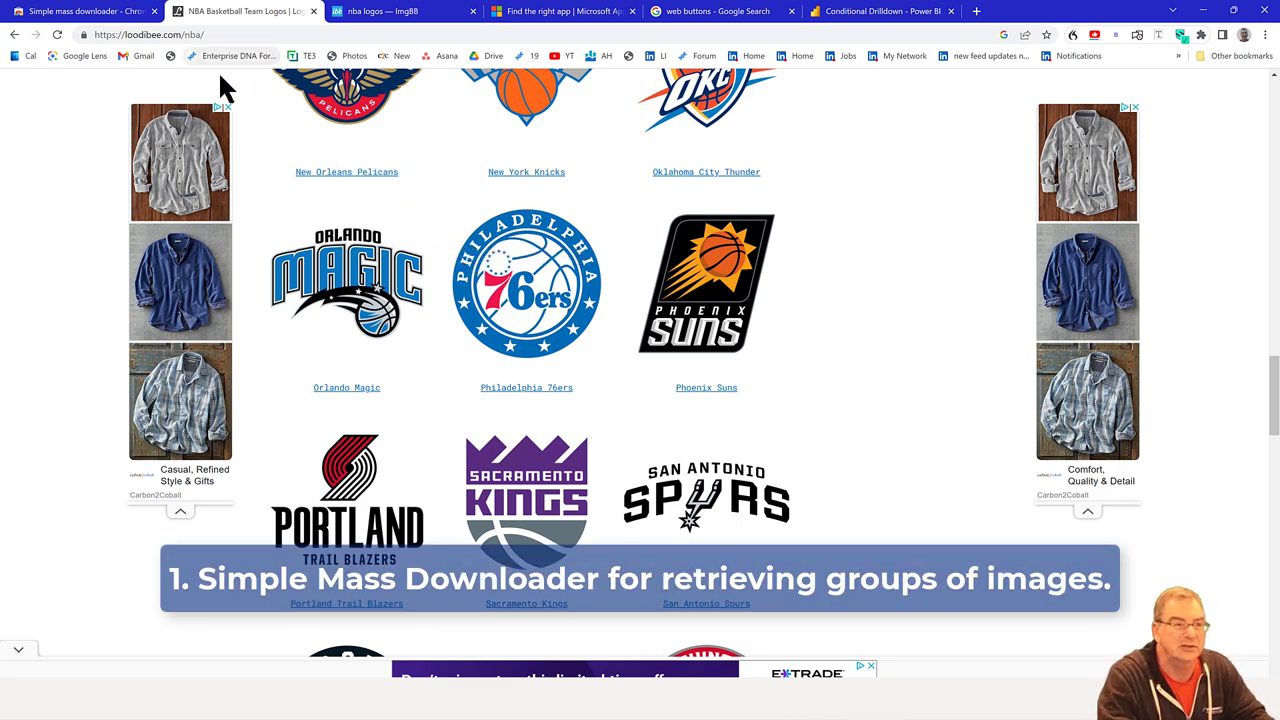
click(107, 11)
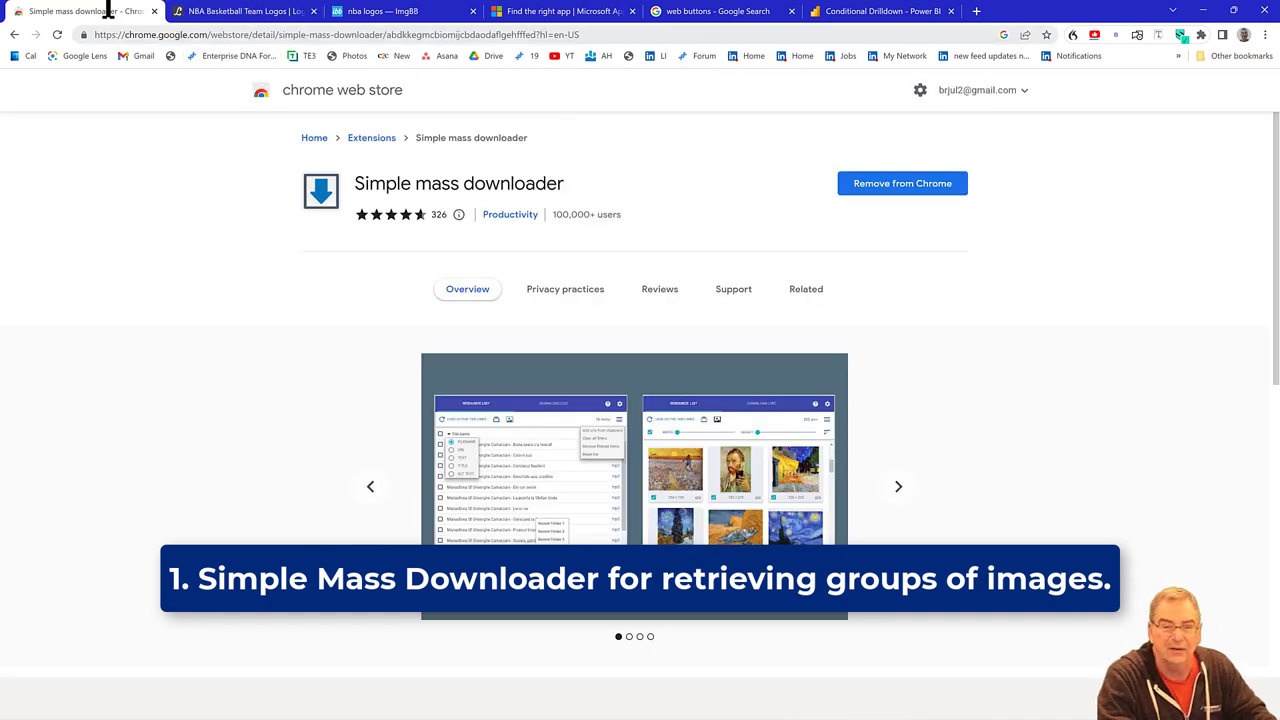
click(228, 14)
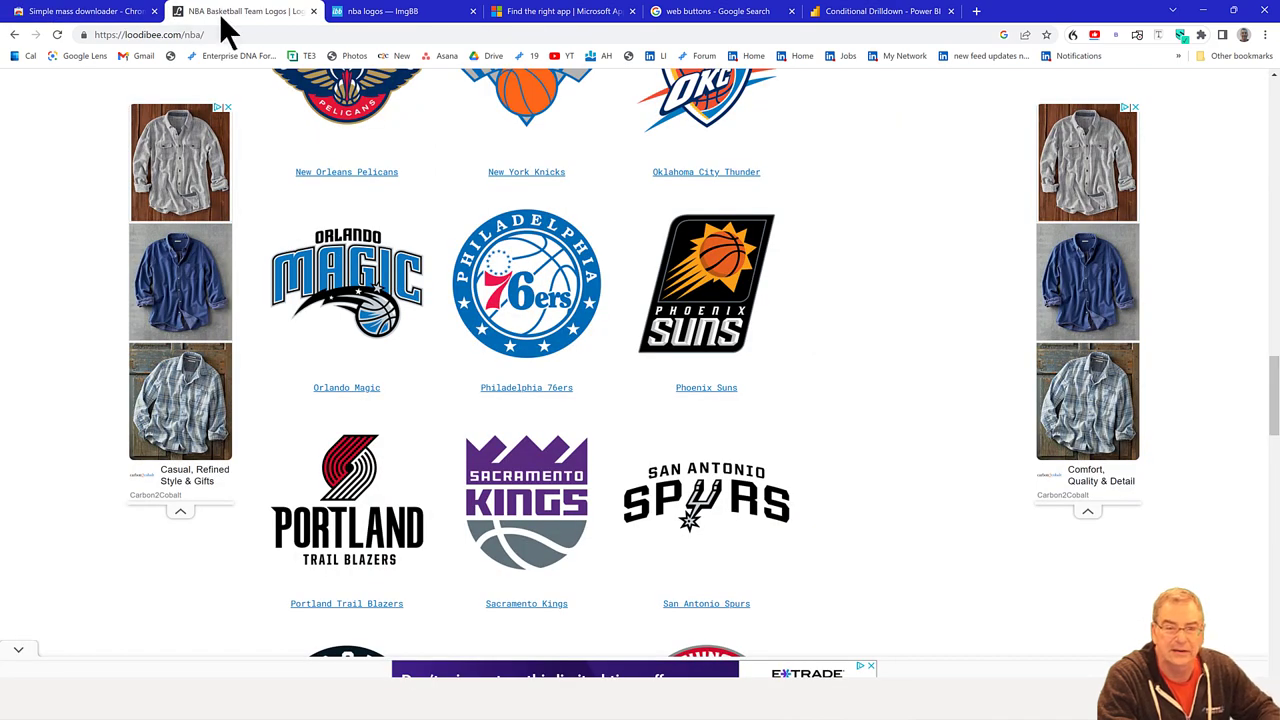
Queue the logo page's 53 PNG files in Simple mass downloader, then go to the ImgBB nba logos album.
right_click(819, 302)
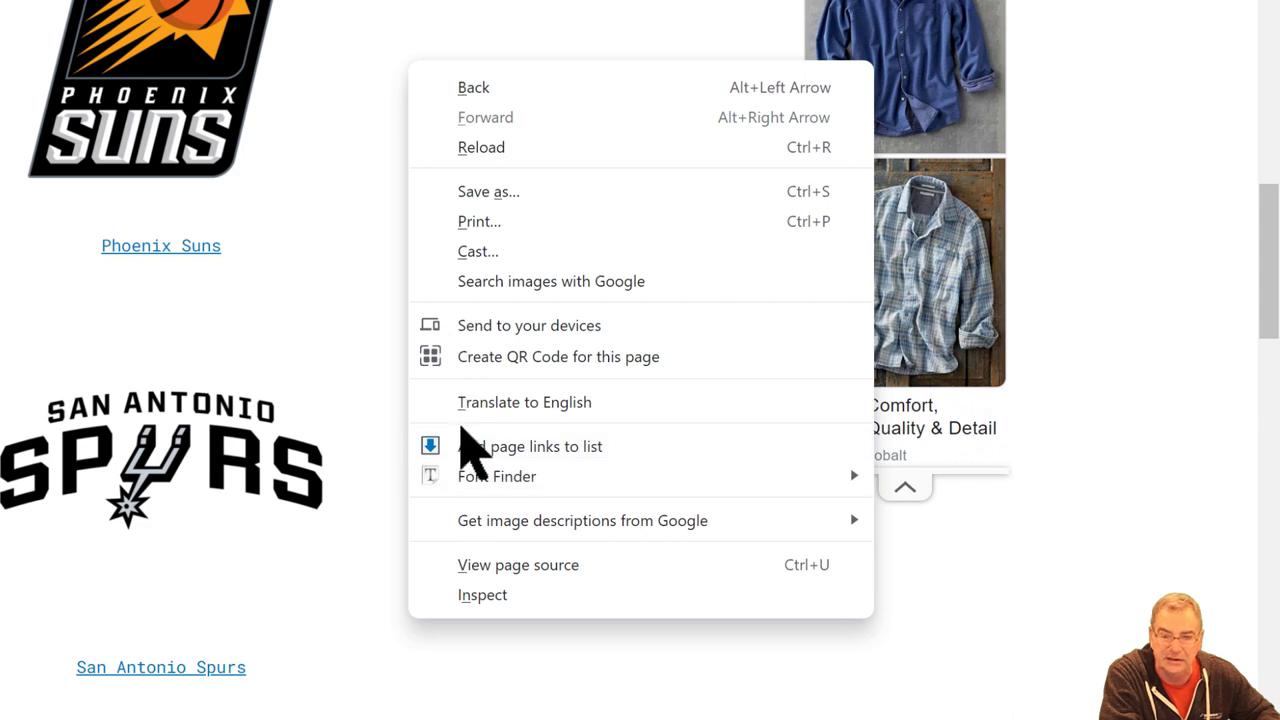
click(468, 447)
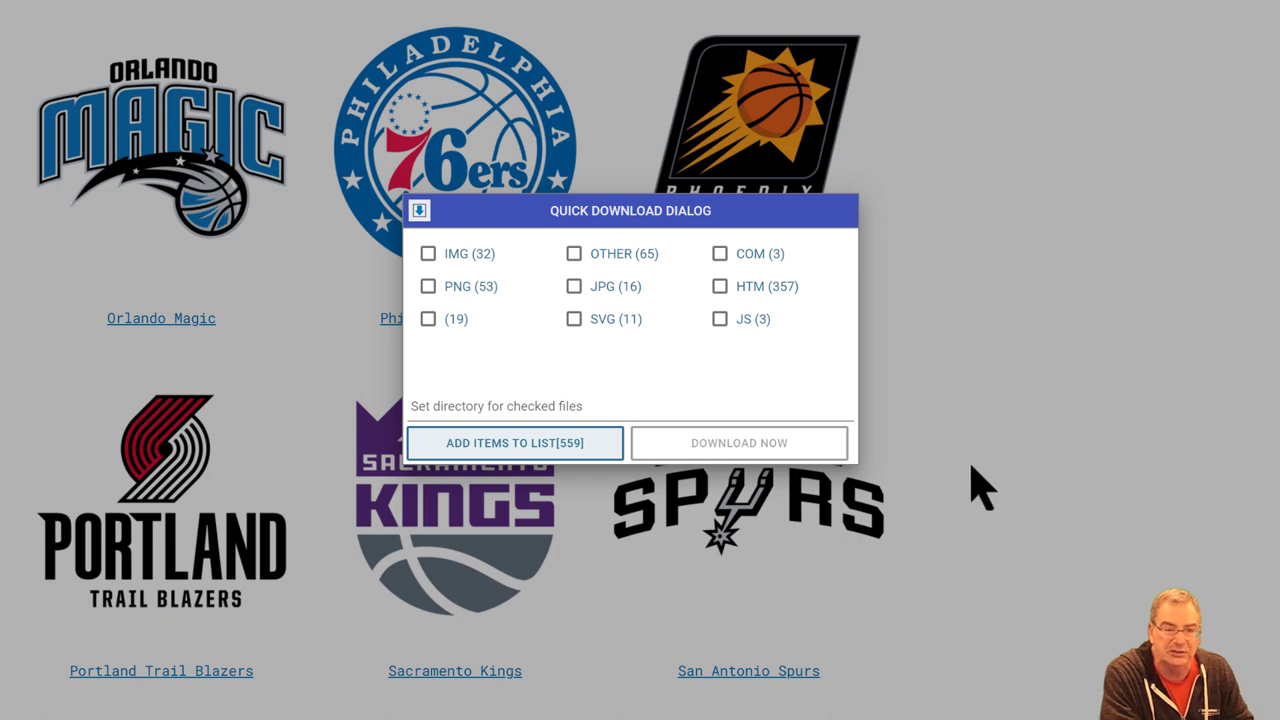
click(428, 287)
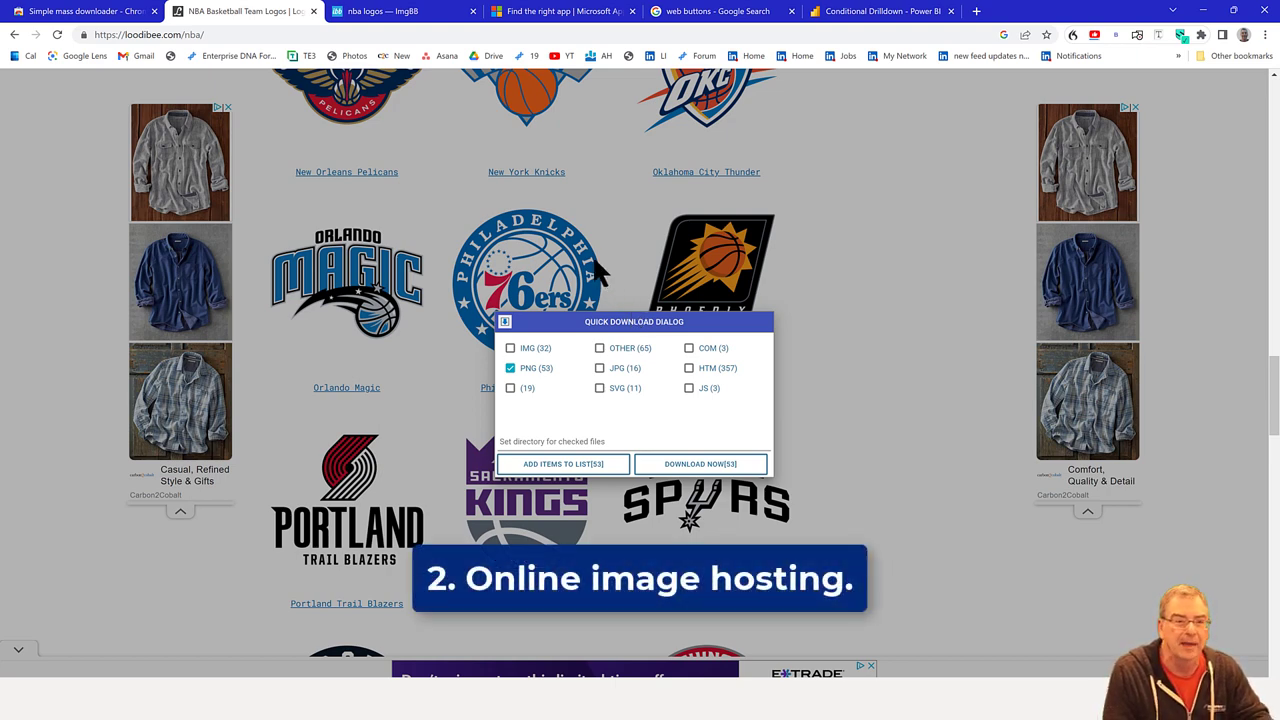
click(452, 17)
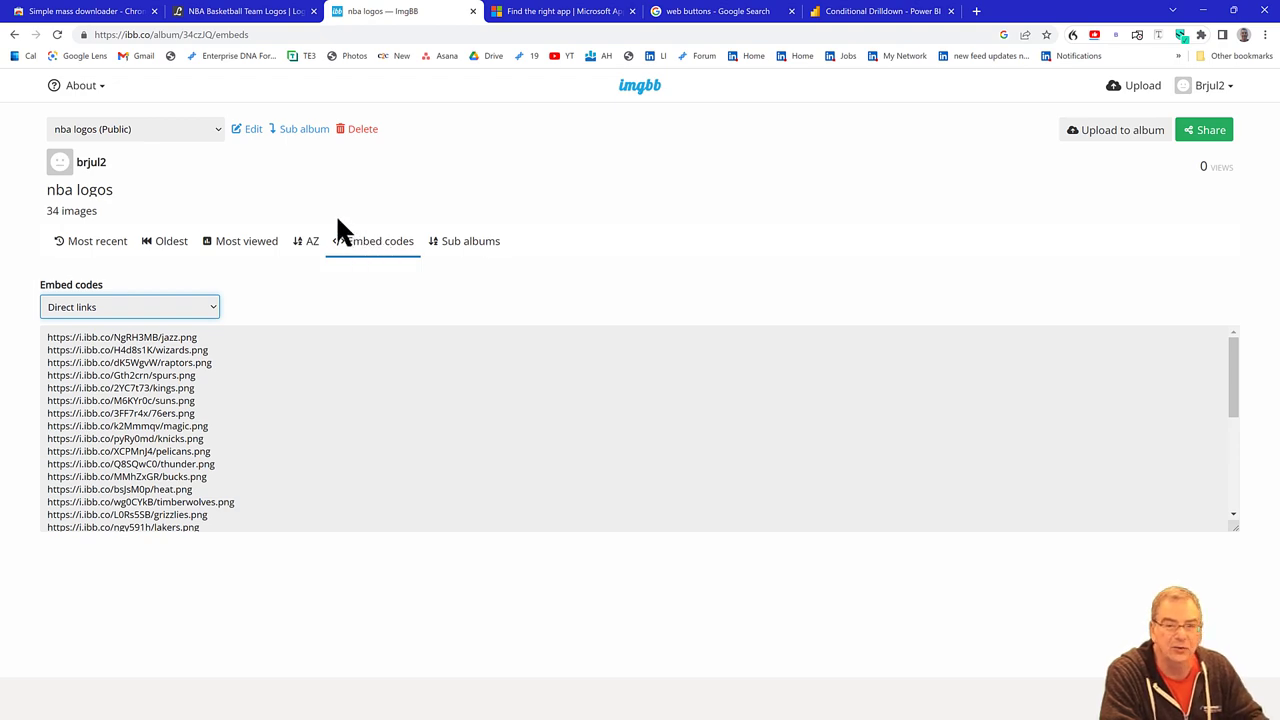
Return to the nba logos album grid, scroll through its 34 logos, and show its embed codes.
key(alt+Left)
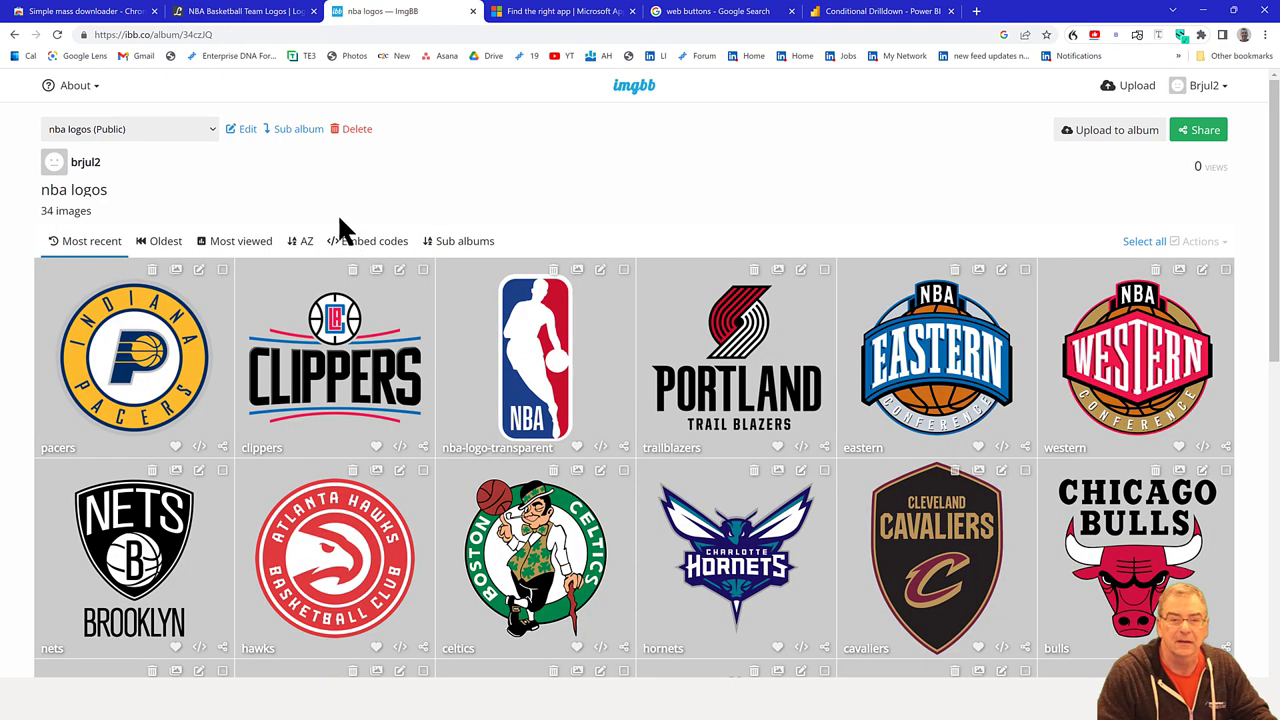
scroll(384, 193, down, 7)
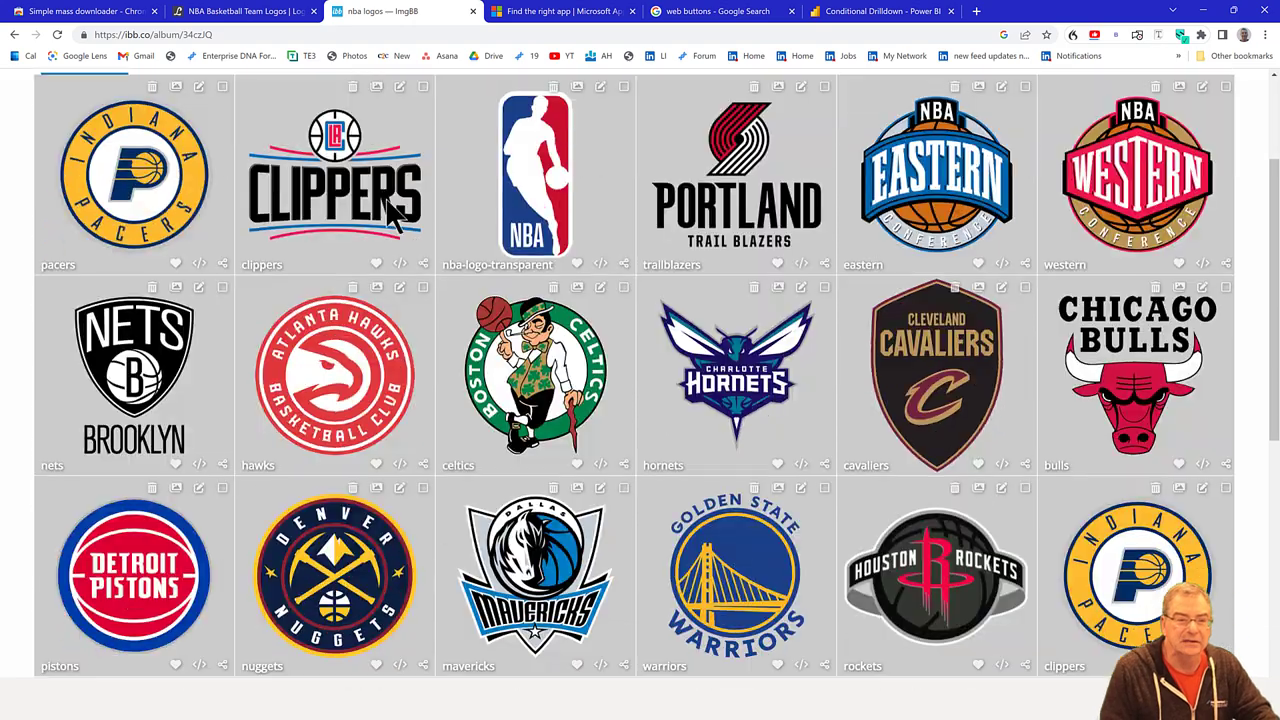
scroll(385, 197, down, 1)
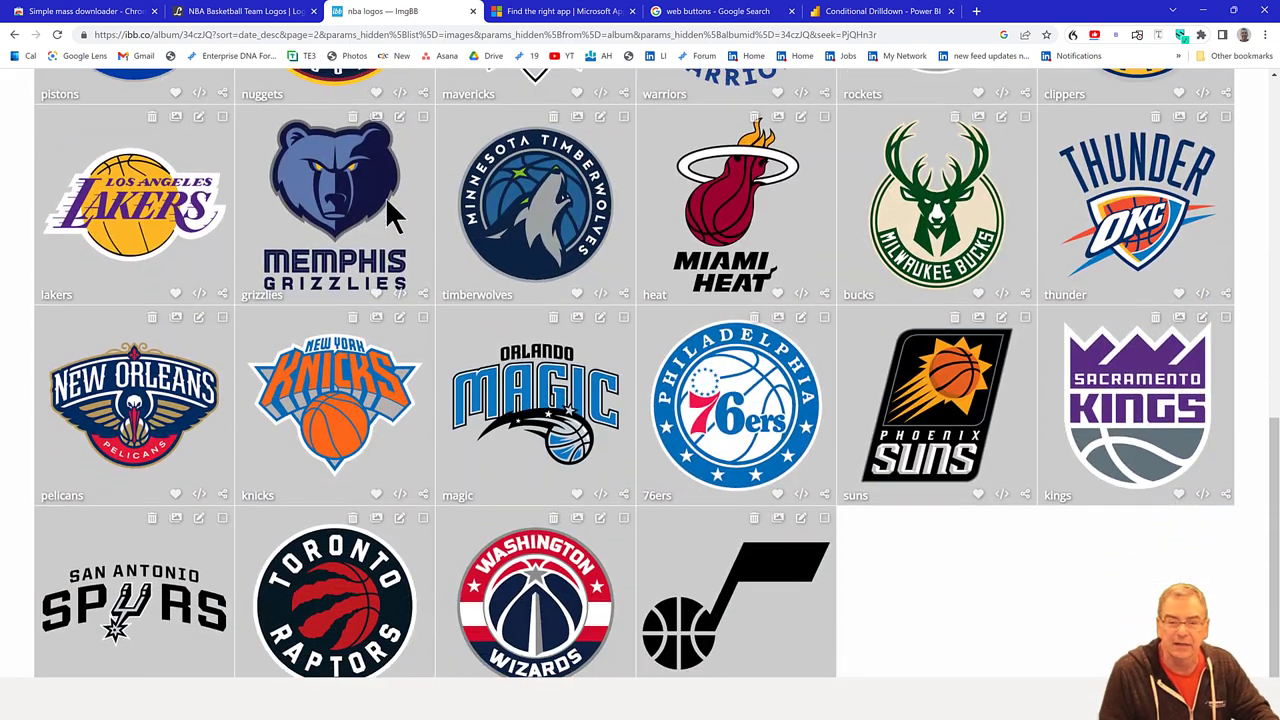
scroll(385, 197, up, 8)
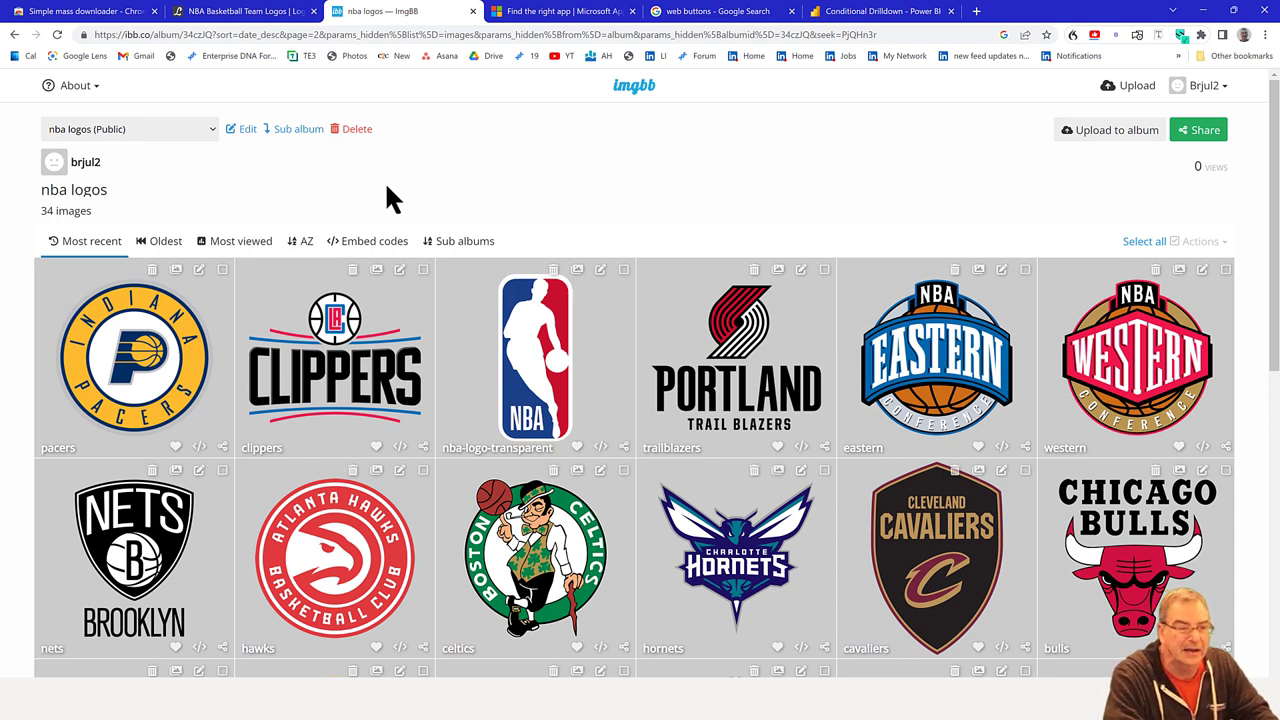
click(387, 238)
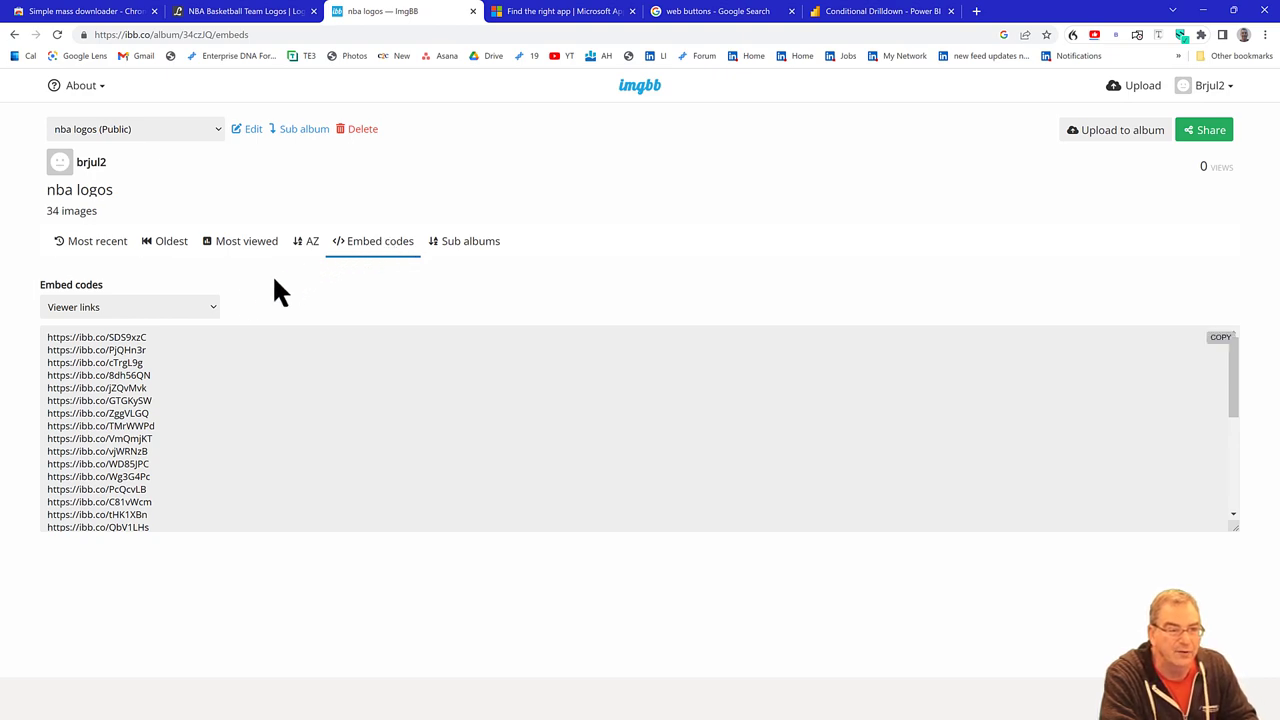
Switch the album's embed codes to Direct links and copy the full list of .png URLs.
click(213, 306)
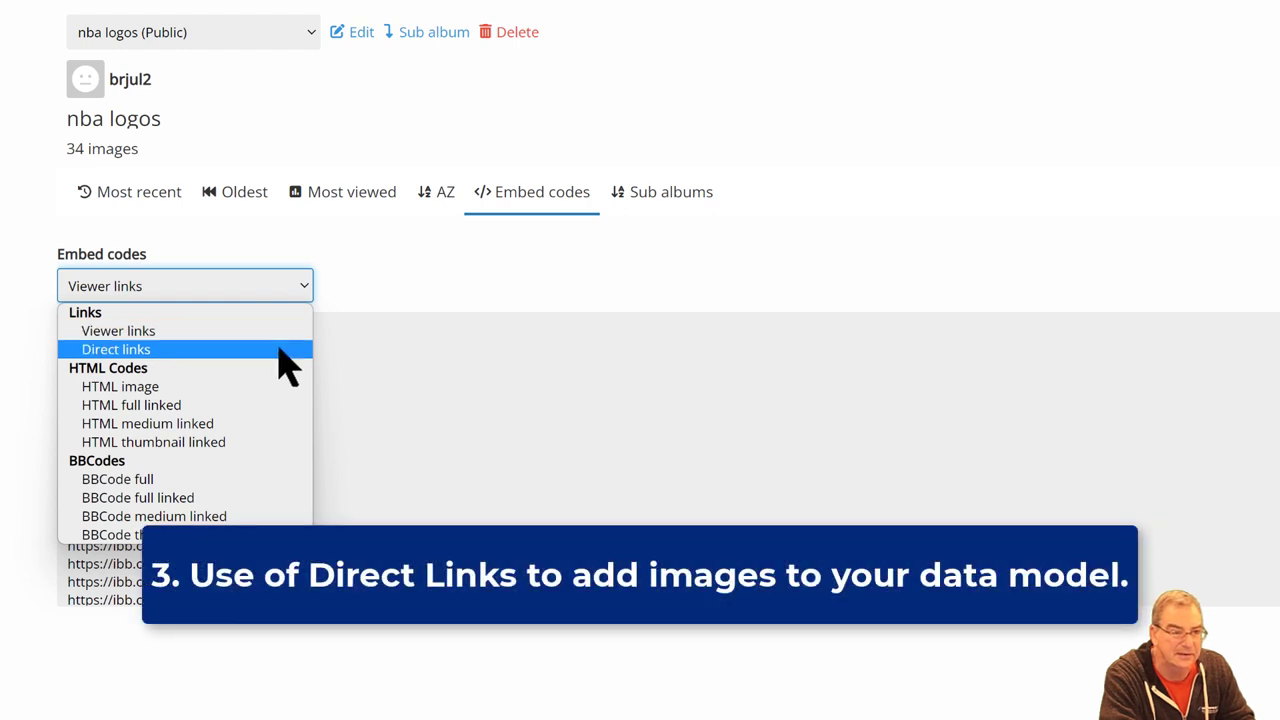
click(282, 351)
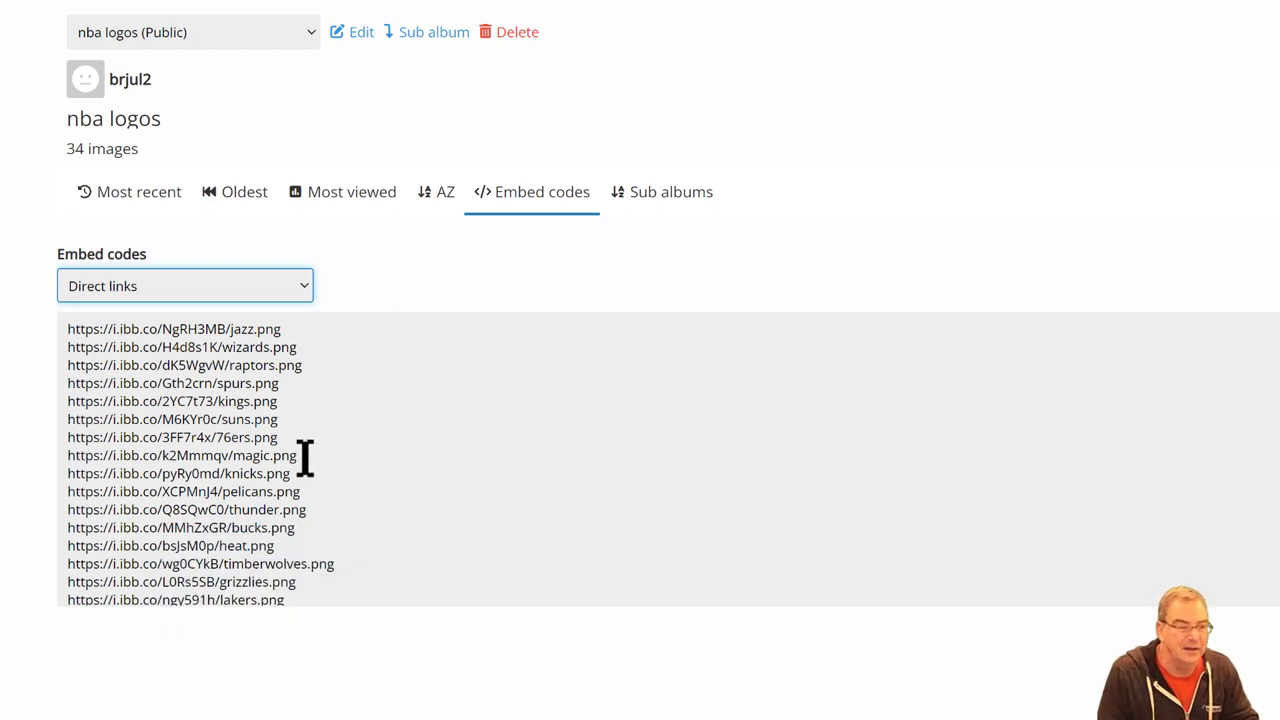
drag(304, 464, 300, 508)
key(ctrl+a)
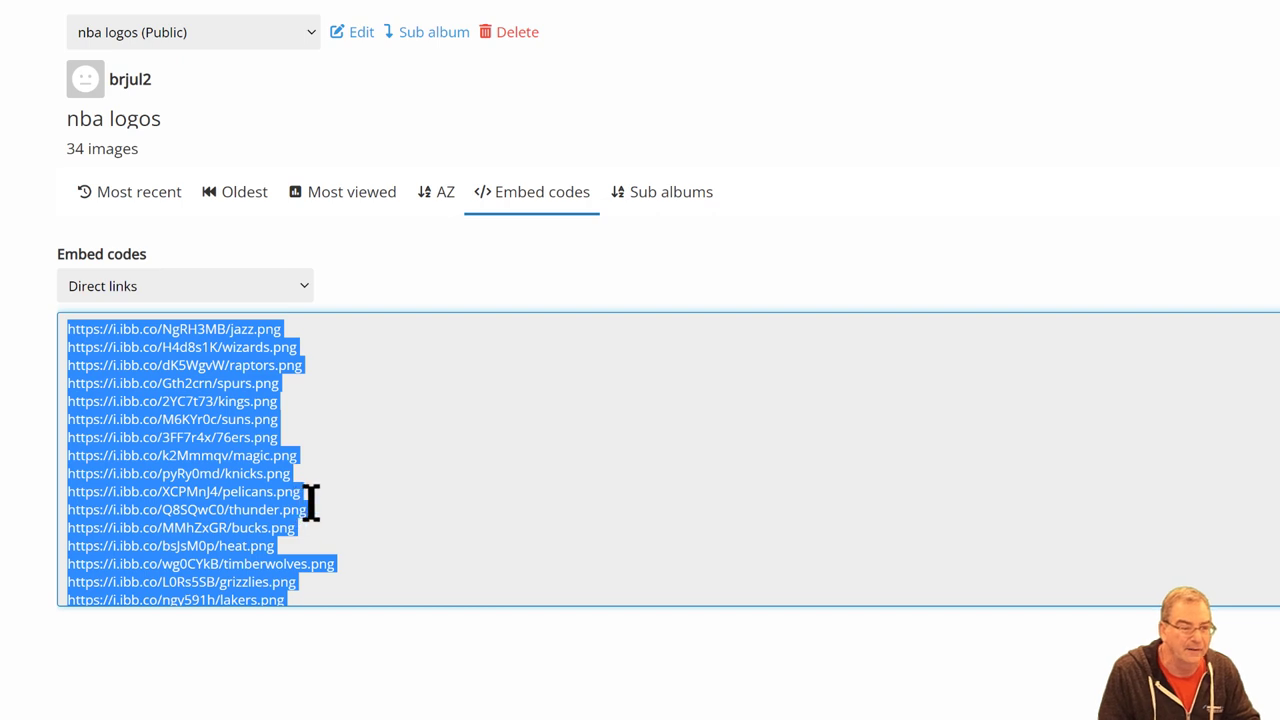
click(311, 503)
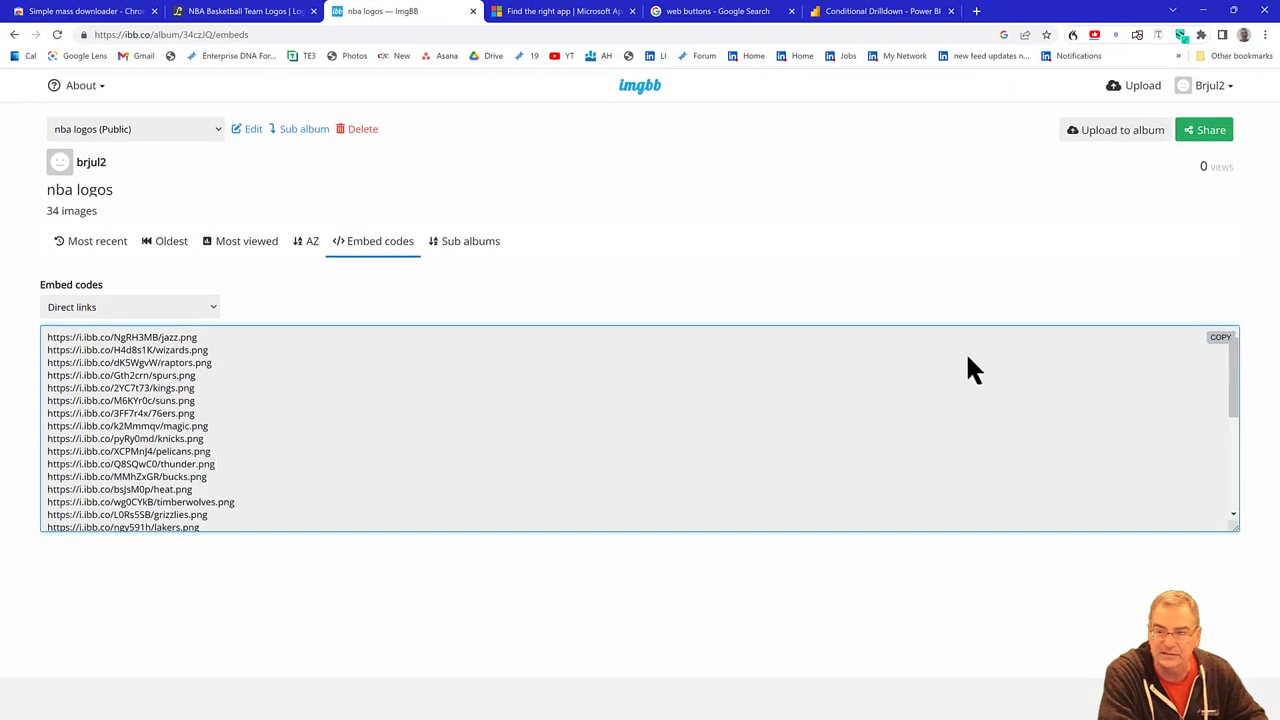
click(1220, 337)
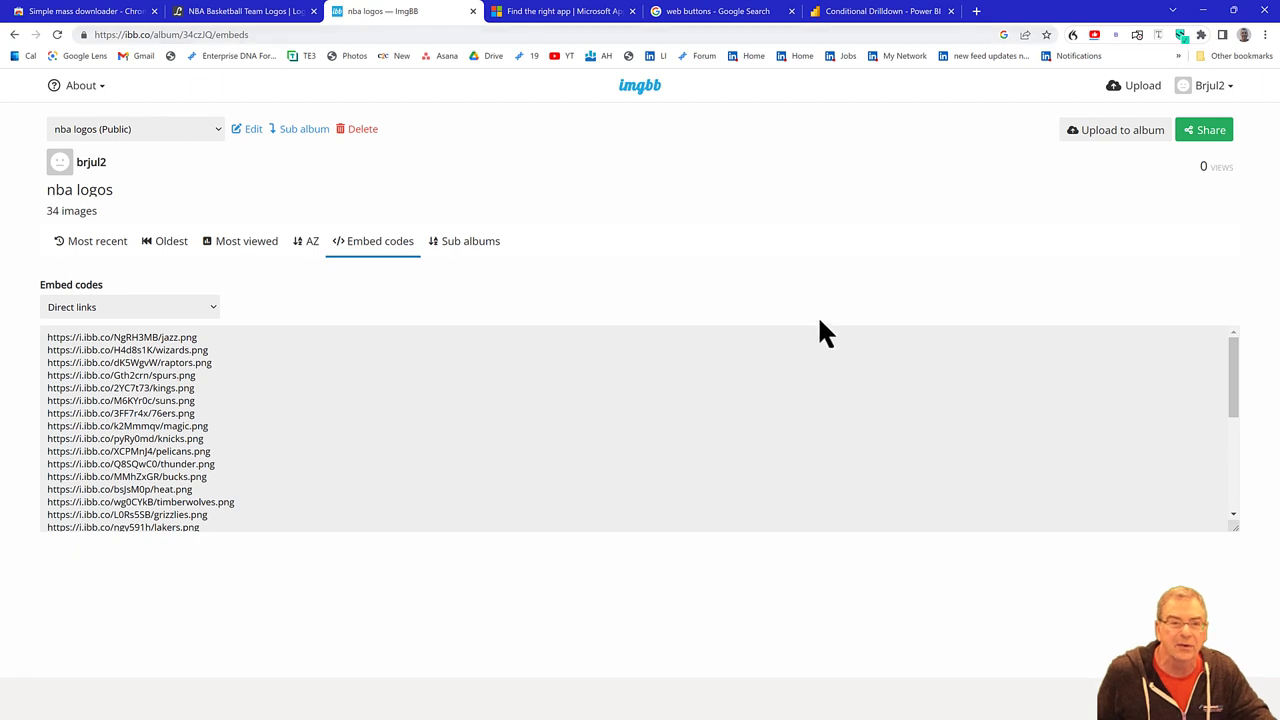
Browse the Image Grid visual listing on AppSource, then return to the published NBA logo report.
click(583, 18)
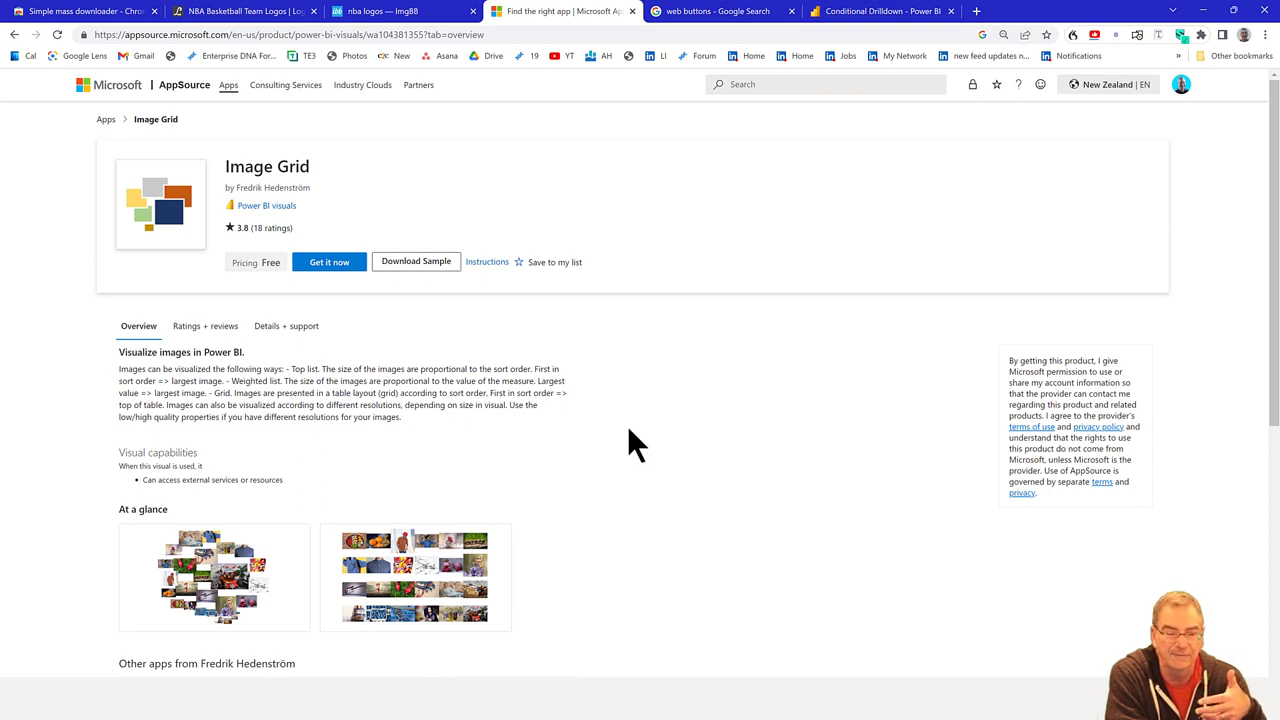
scroll(617, 441, down, 5)
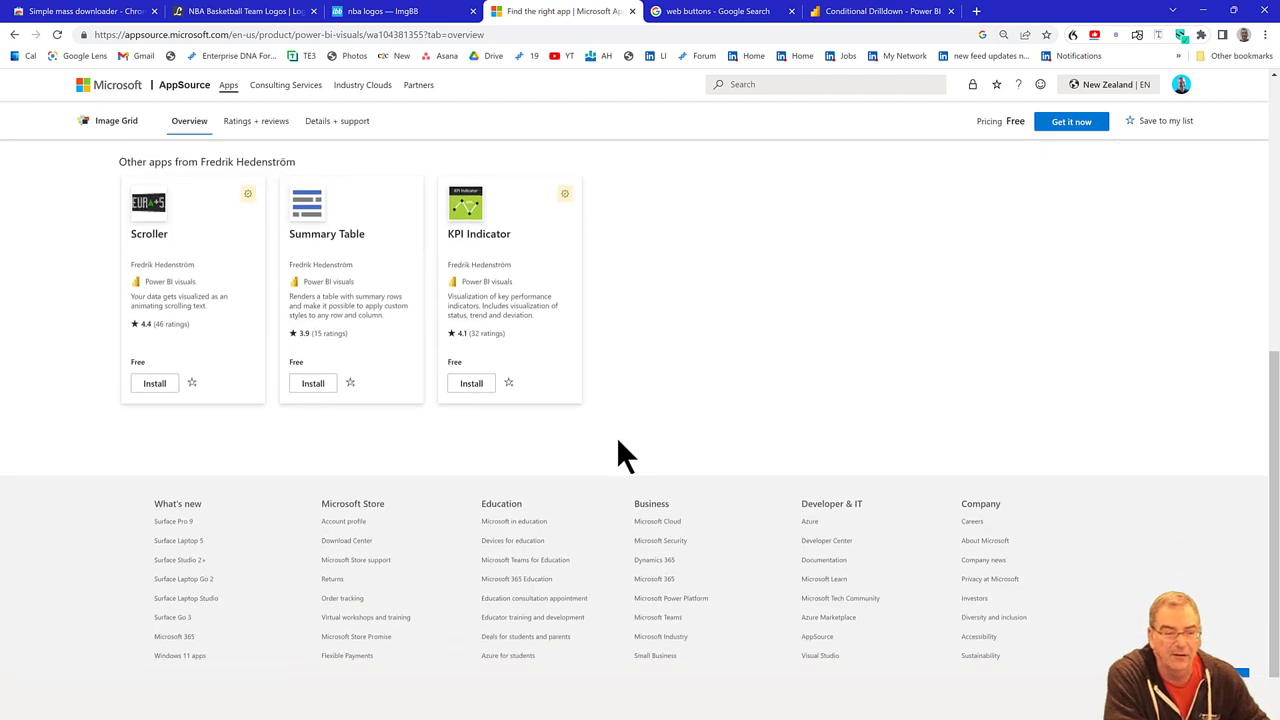
scroll(617, 441, up, 2)
scroll(617, 441, up, 2)
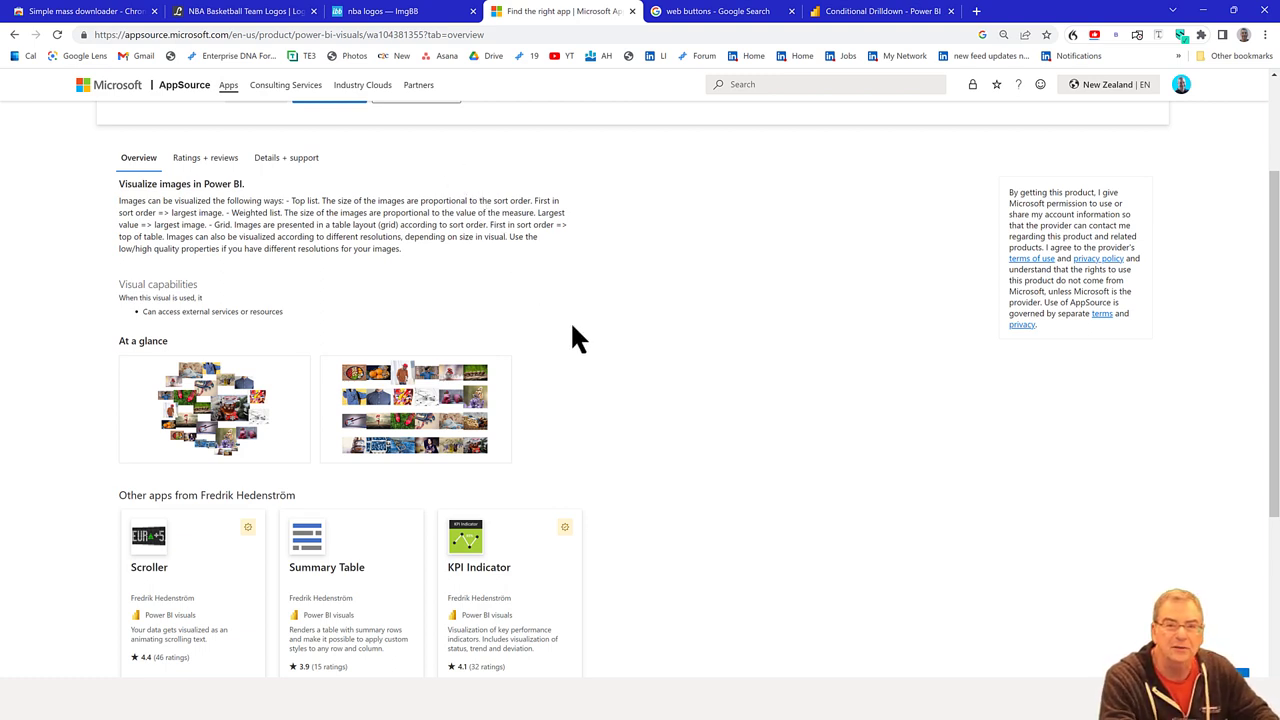
click(840, 12)
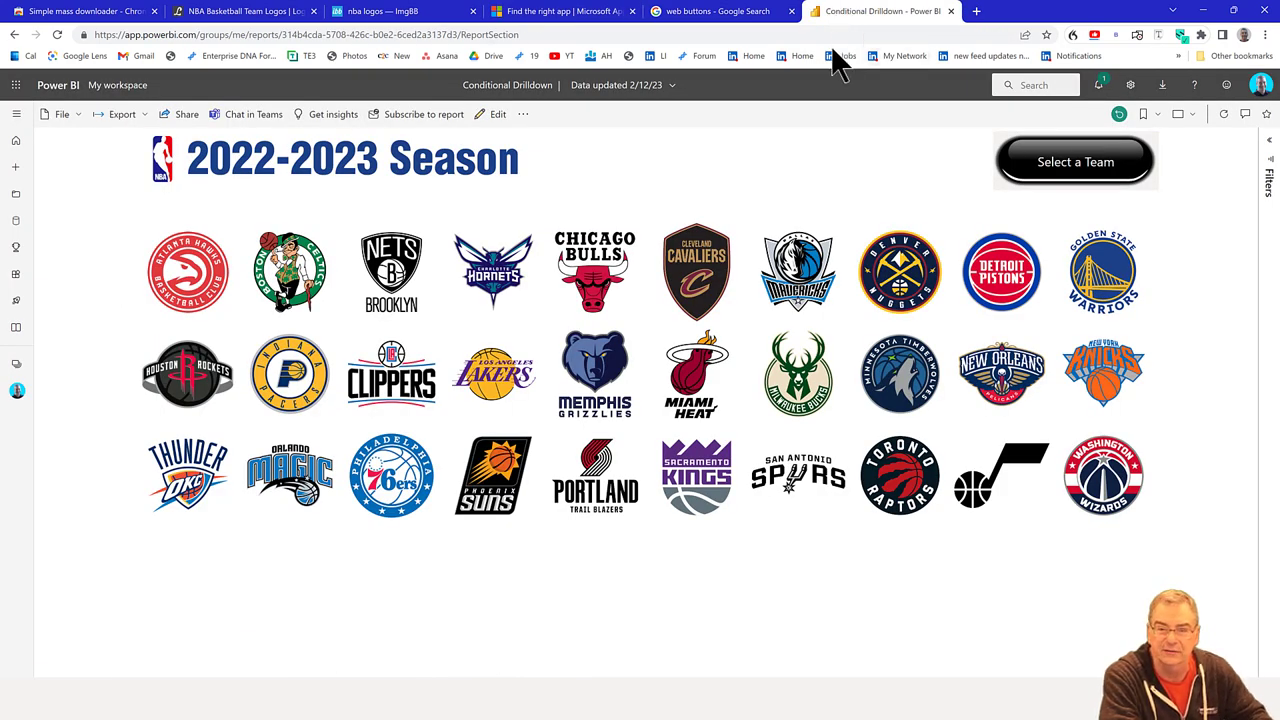
Pick the Mavericks logo, try the orange Drill Thru to Mavericks button, then go to the web buttons search.
click(798, 292)
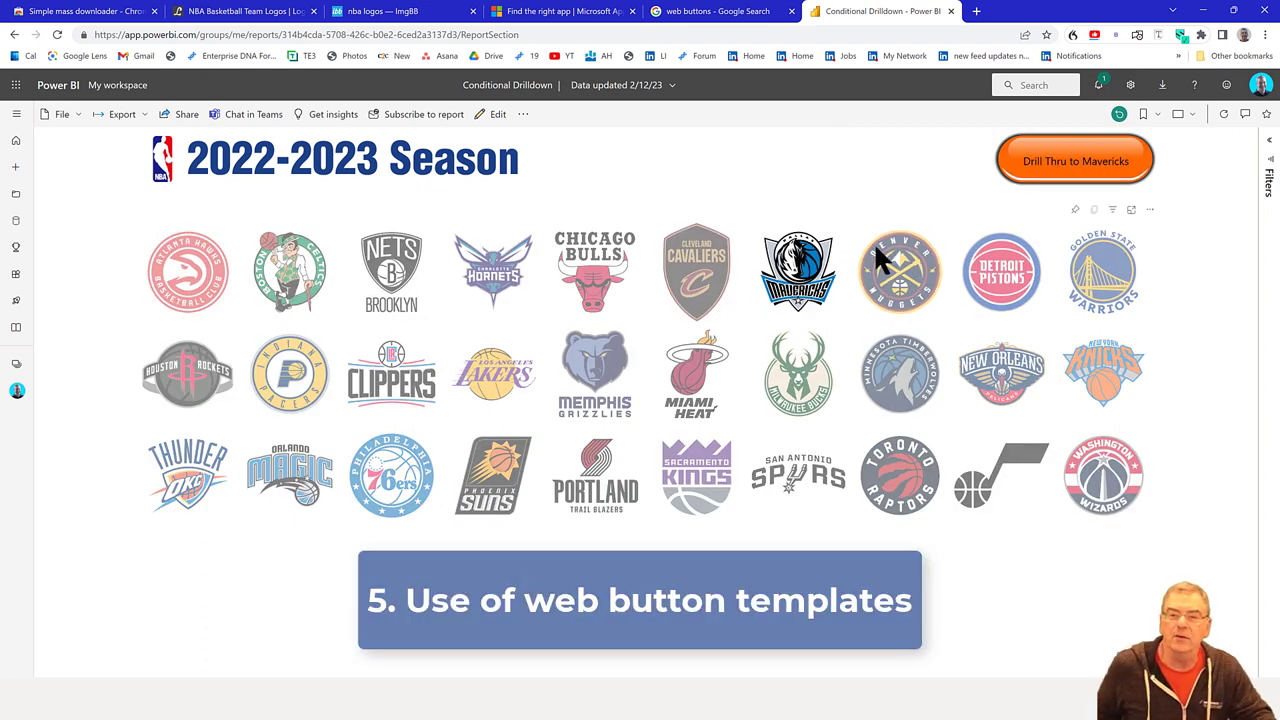
click(1012, 168)
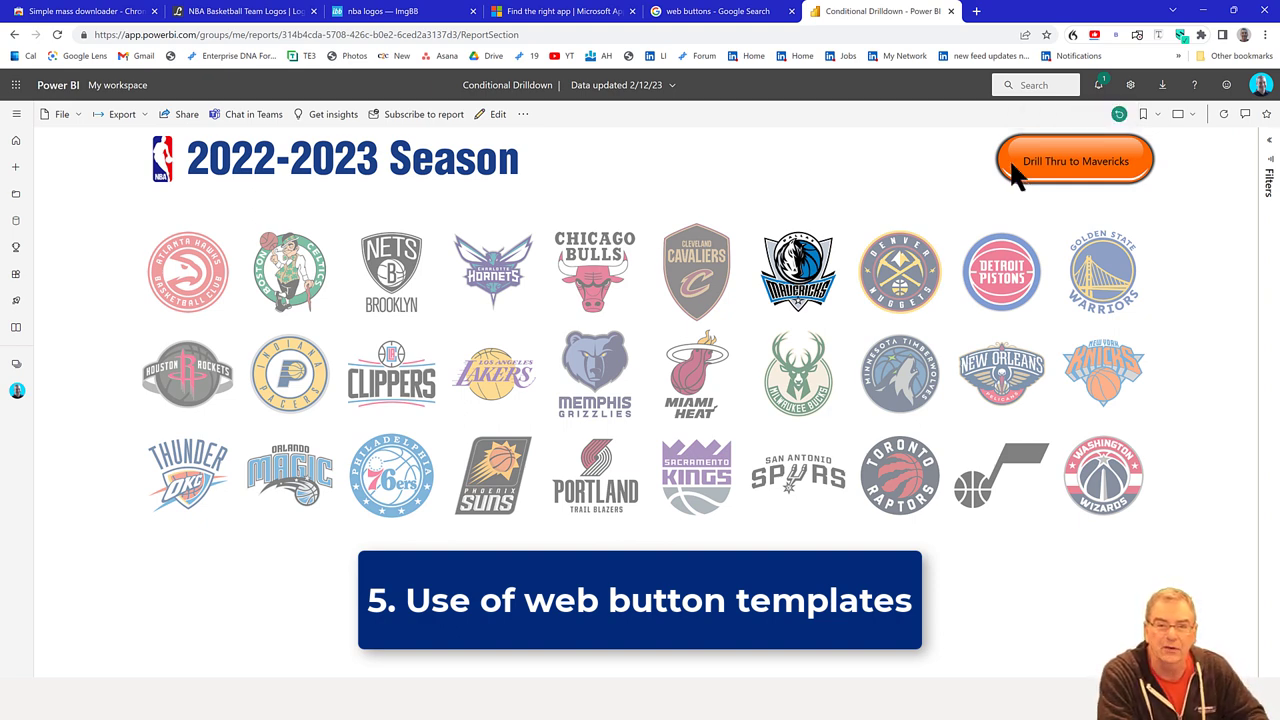
click(774, 16)
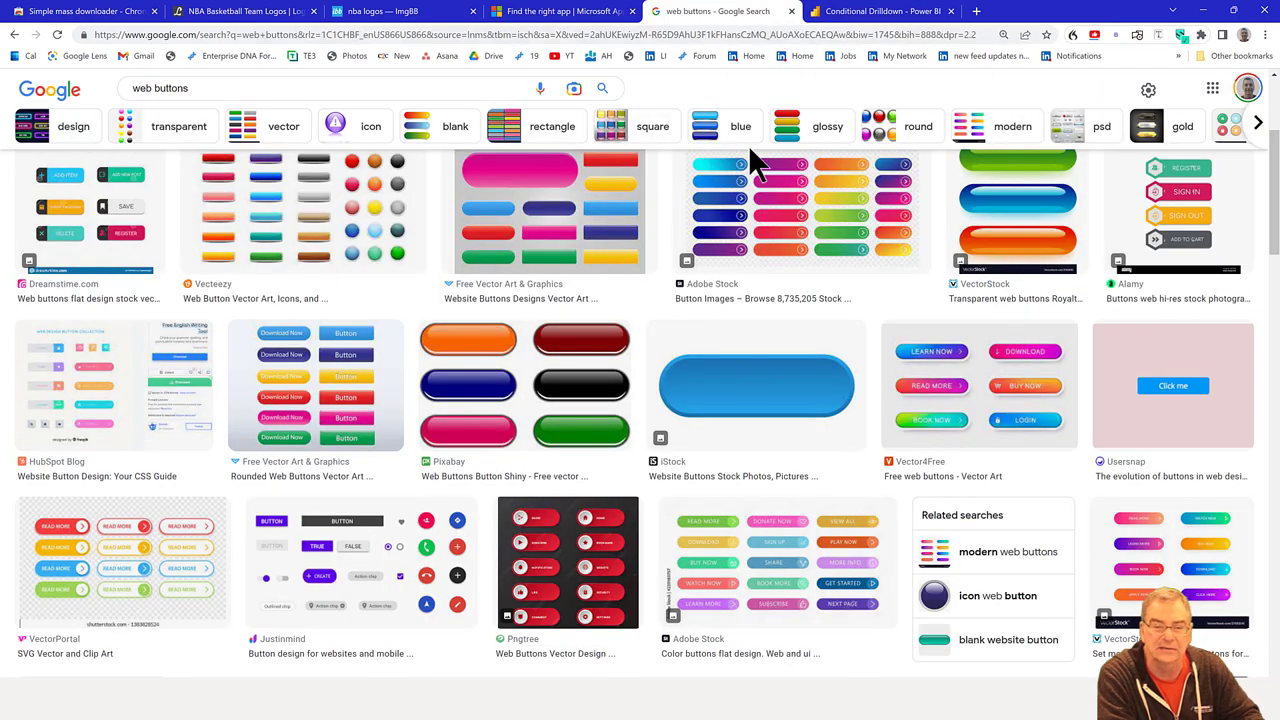
Scroll through the Google Images 'web buttons' results for button design ideas.
scroll(745, 175, down, 15)
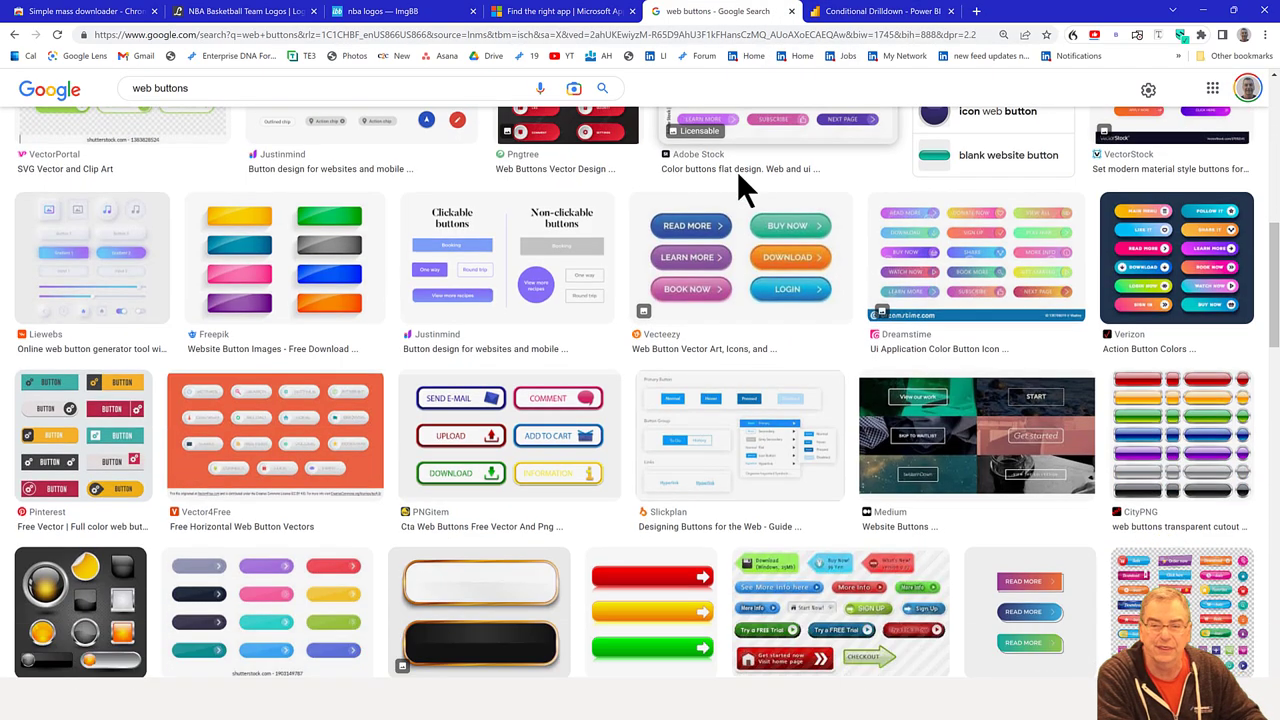
scroll(738, 176, down, 10)
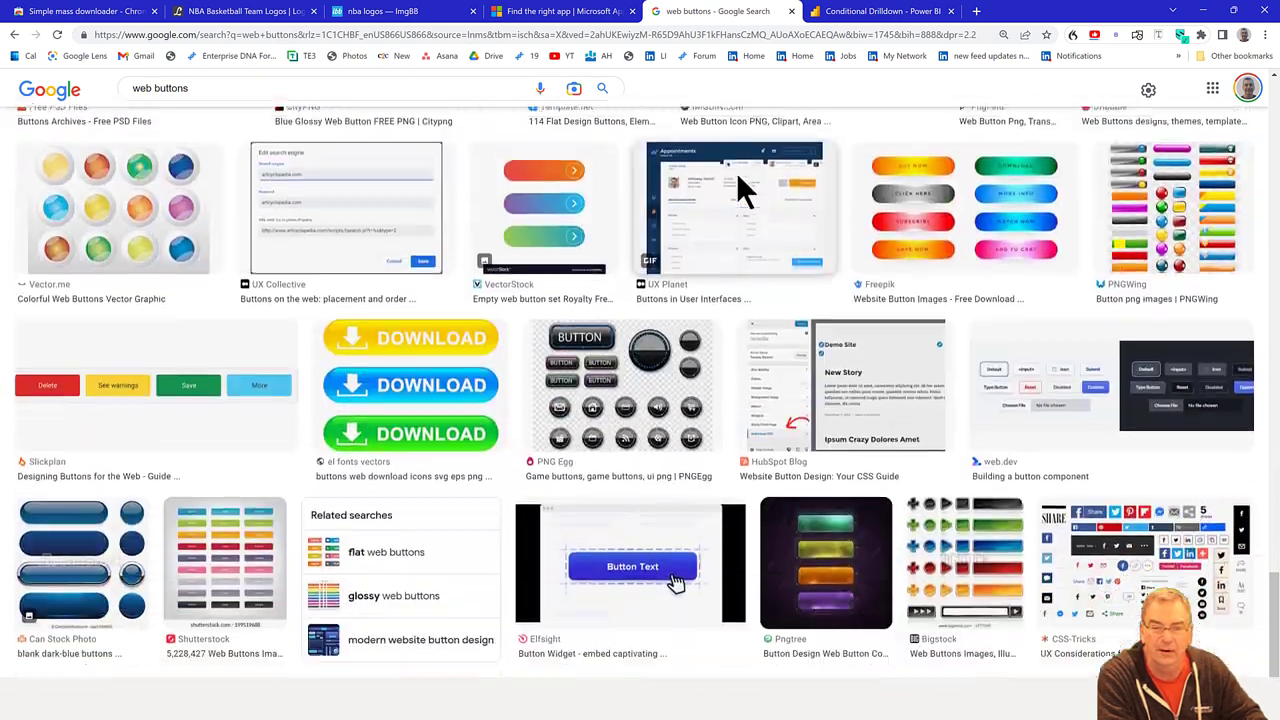
scroll(737, 177, down, 3)
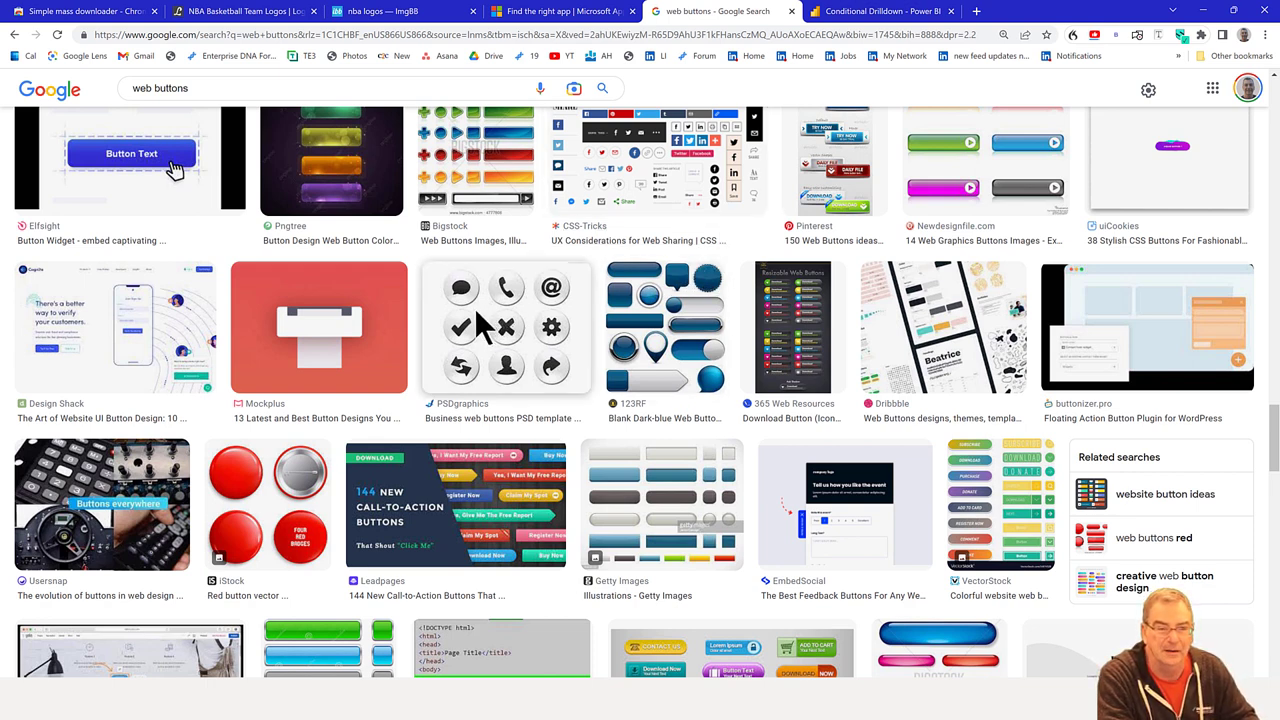
scroll(500, 280, down, 5)
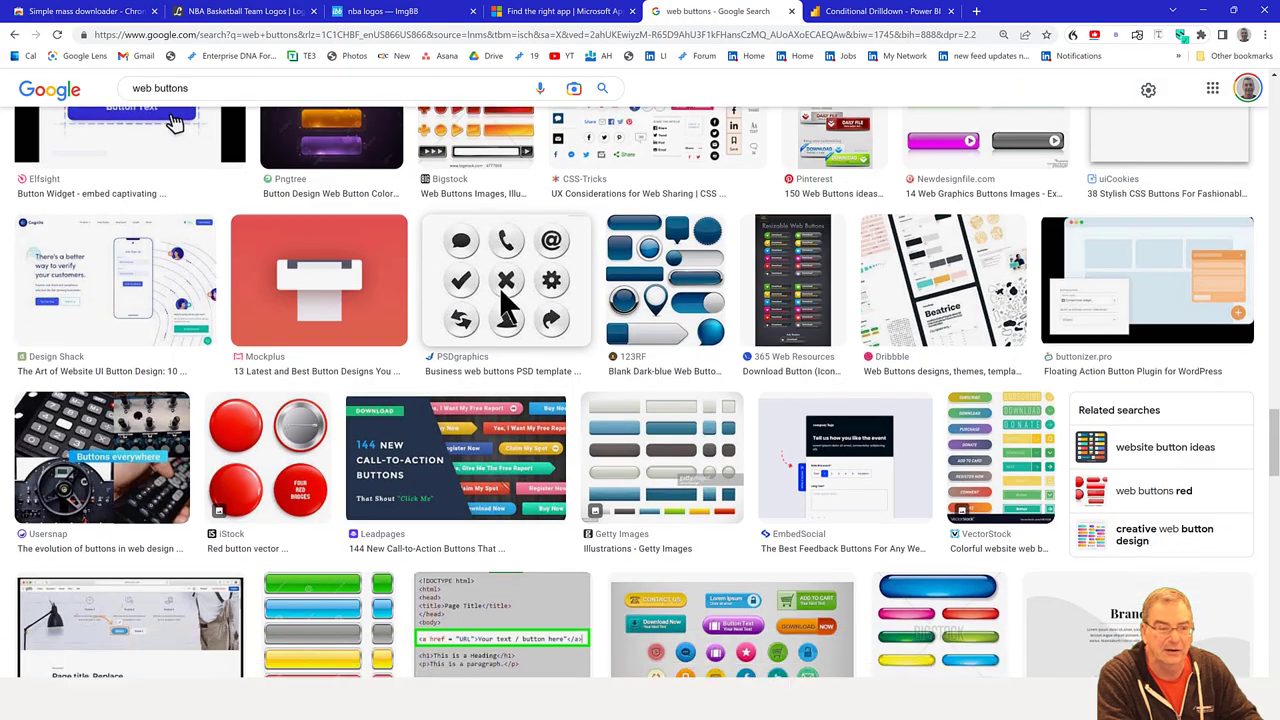
scroll(521, 323, up, 8)
scroll(521, 324, up, 15)
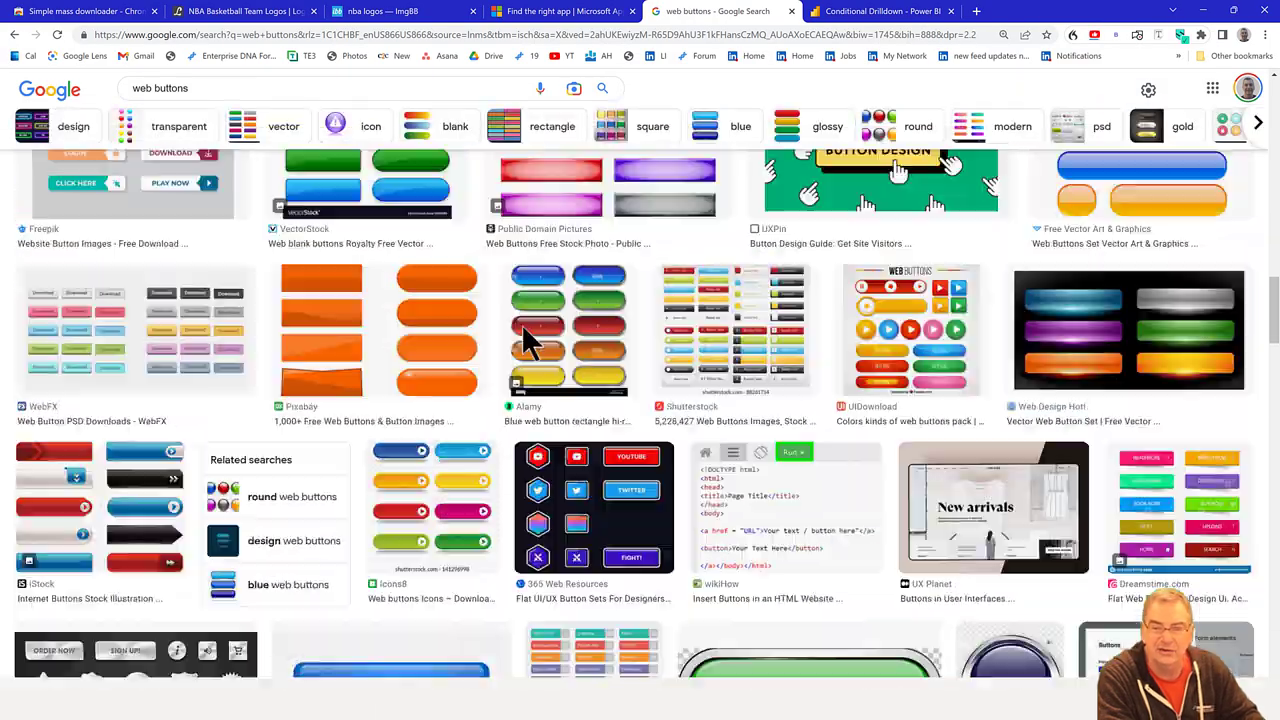
scroll(521, 324, up, 10)
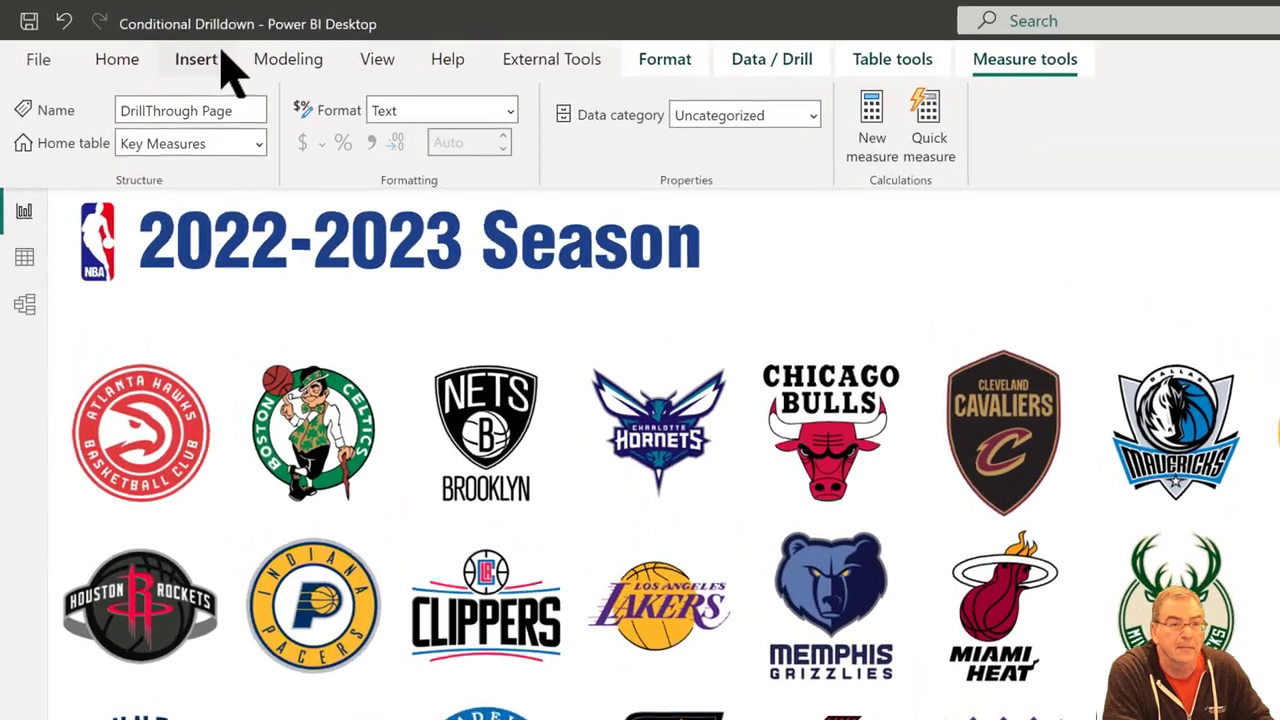
Open the Insert ribbon's Buttons dropdown listing types like Back, Bookmark, Blank and Navigator.
click(218, 64)
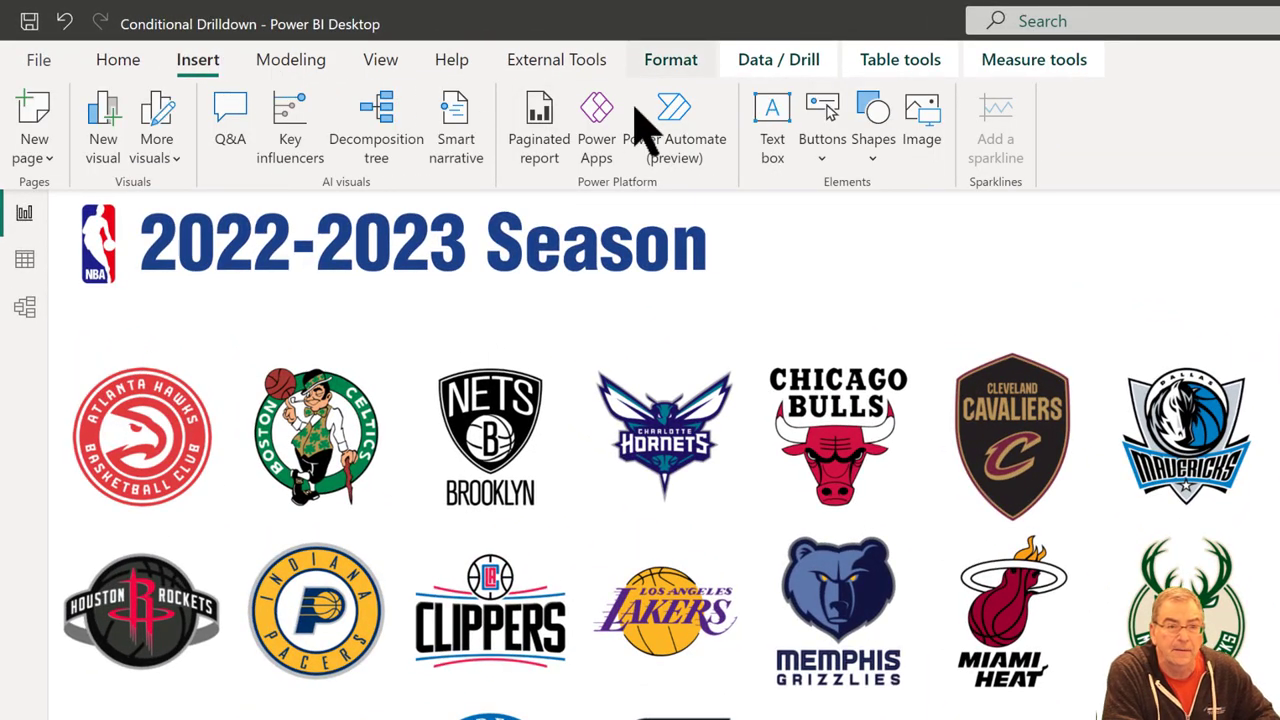
click(820, 148)
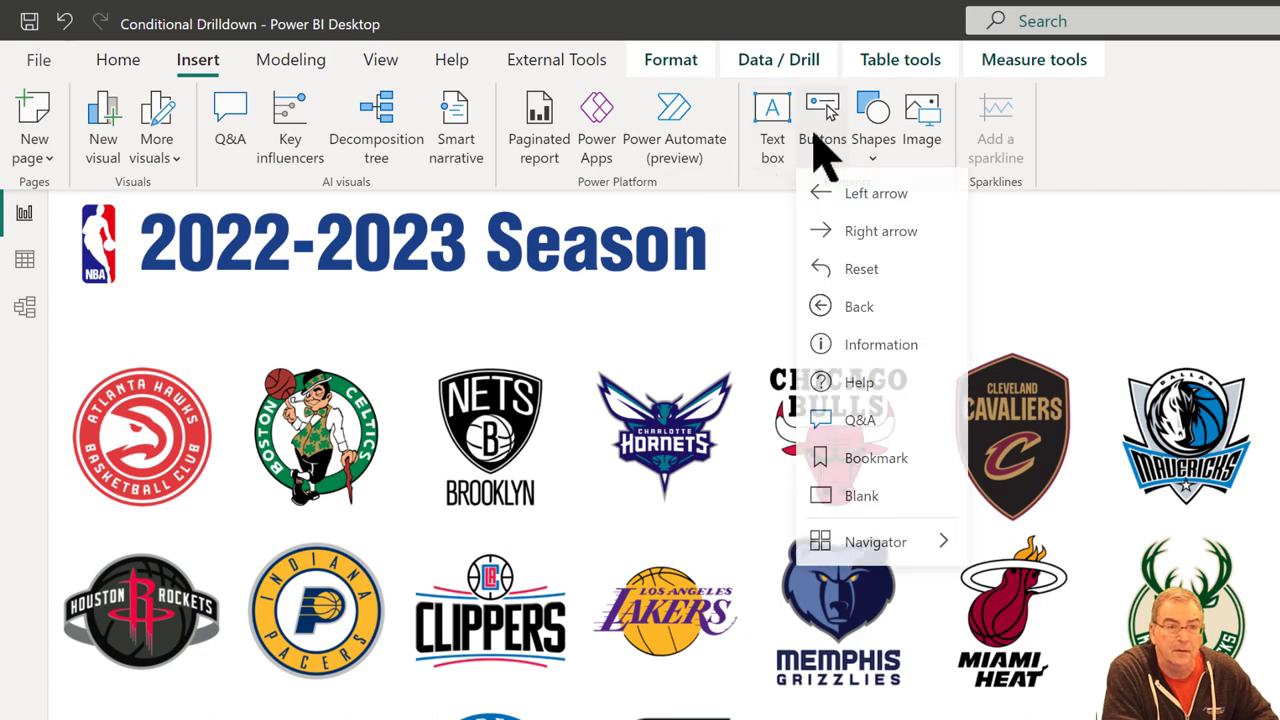
click(822, 148)
click(822, 148)
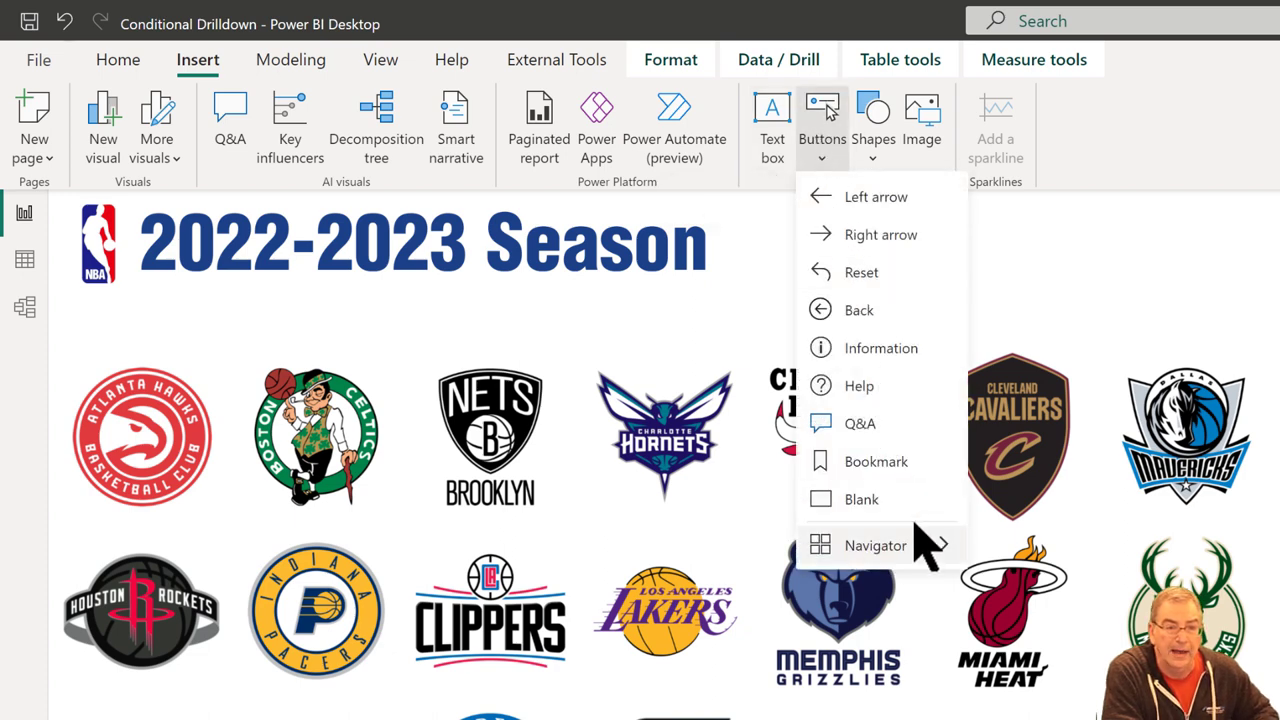
mouse_move(925, 545)
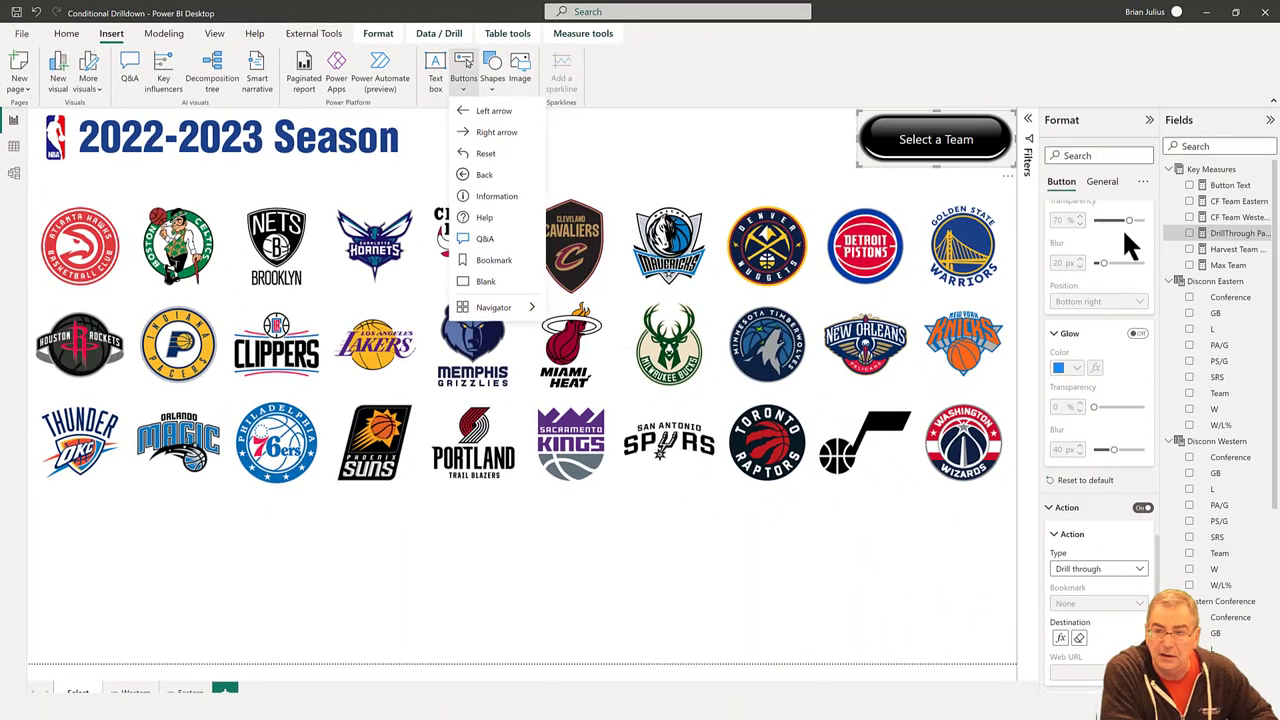
scroll(1125, 234, down, 3)
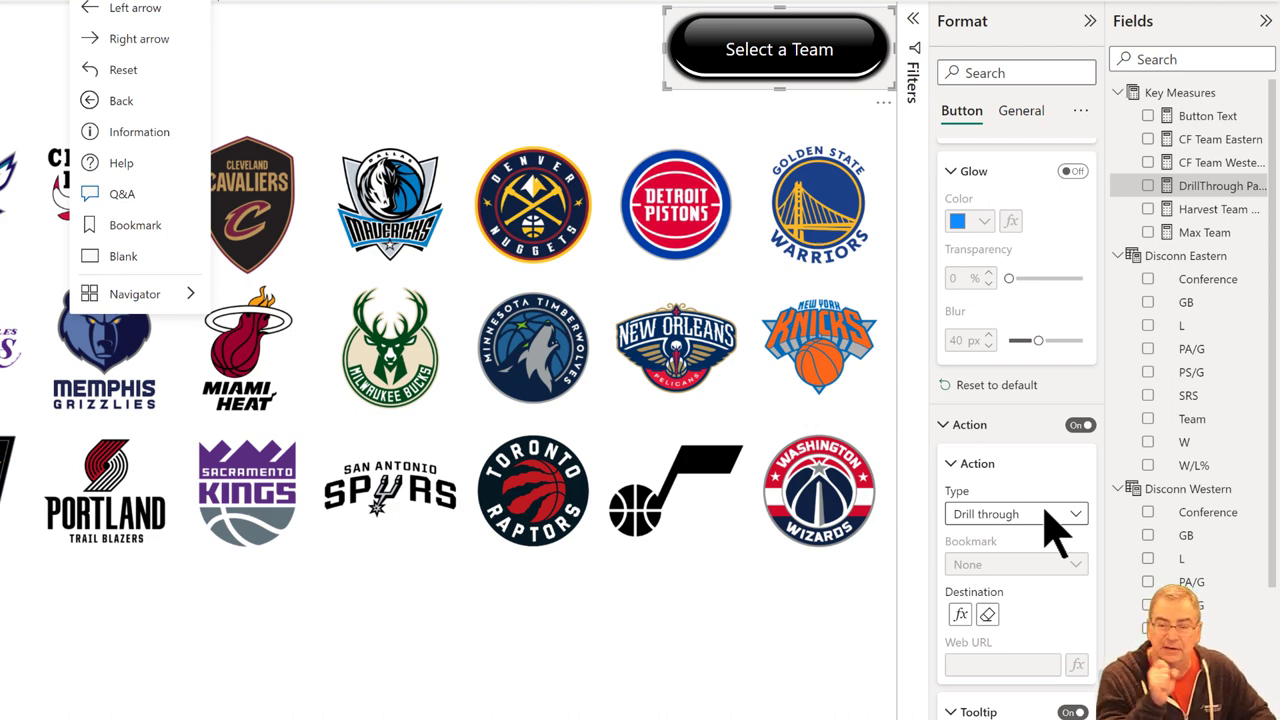
scroll(1006, 443, up, 6)
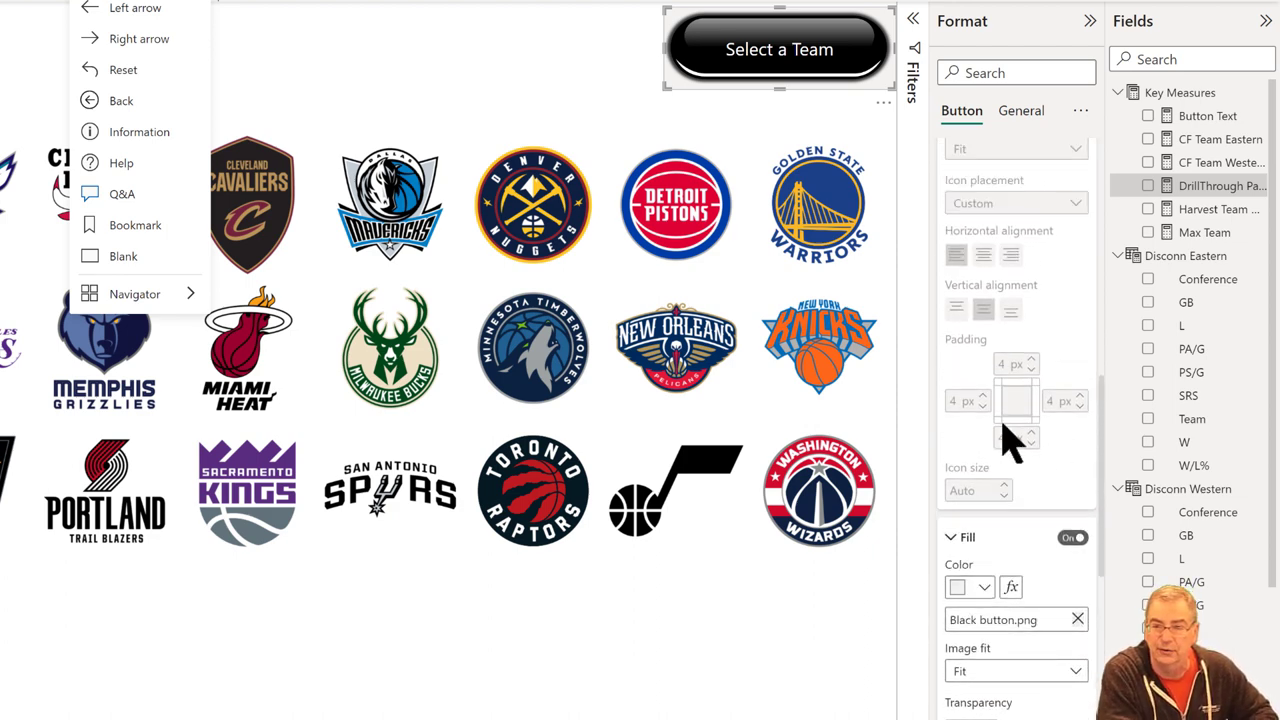
scroll(1005, 425, up, 8)
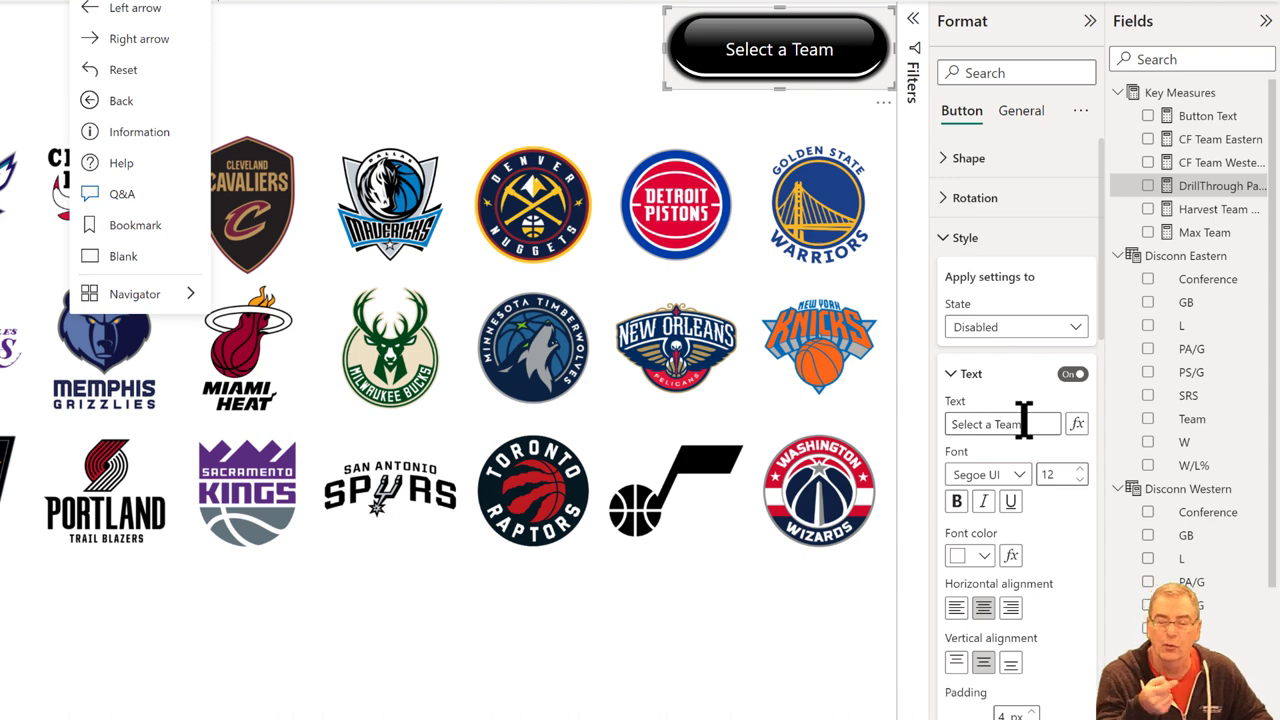
scroll(1028, 440, down, 10)
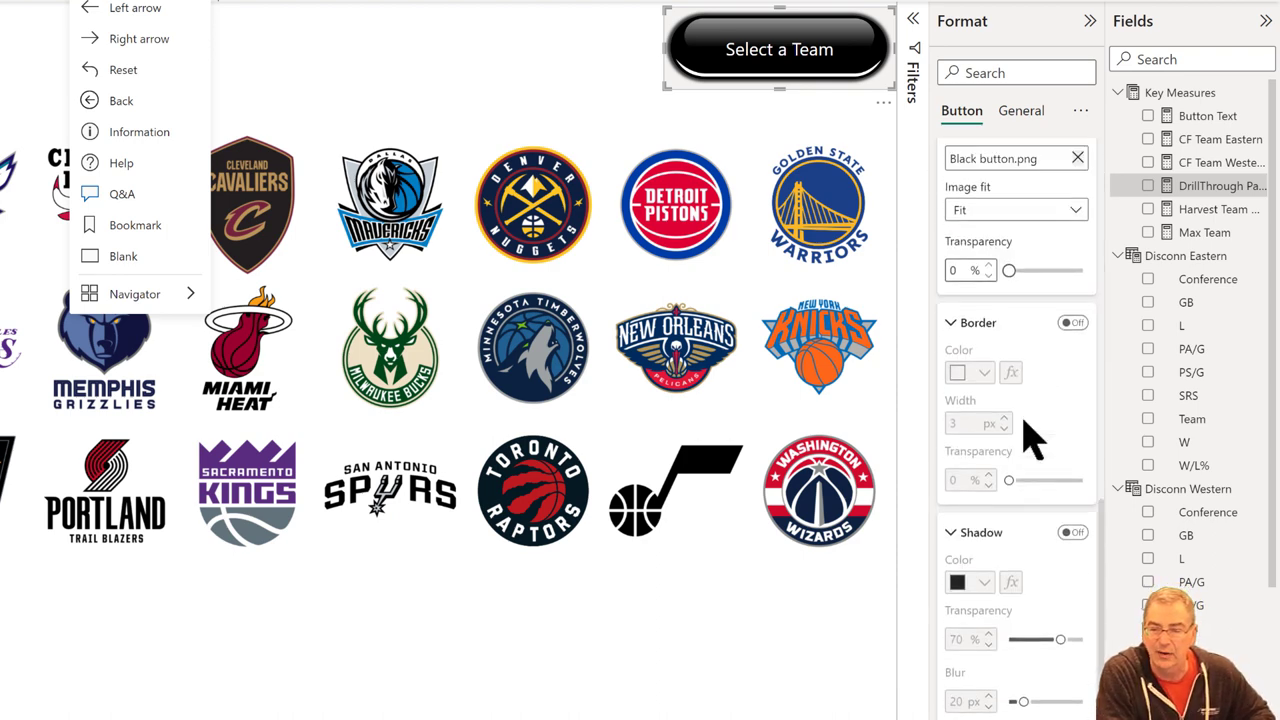
scroll(1030, 437, up, 2)
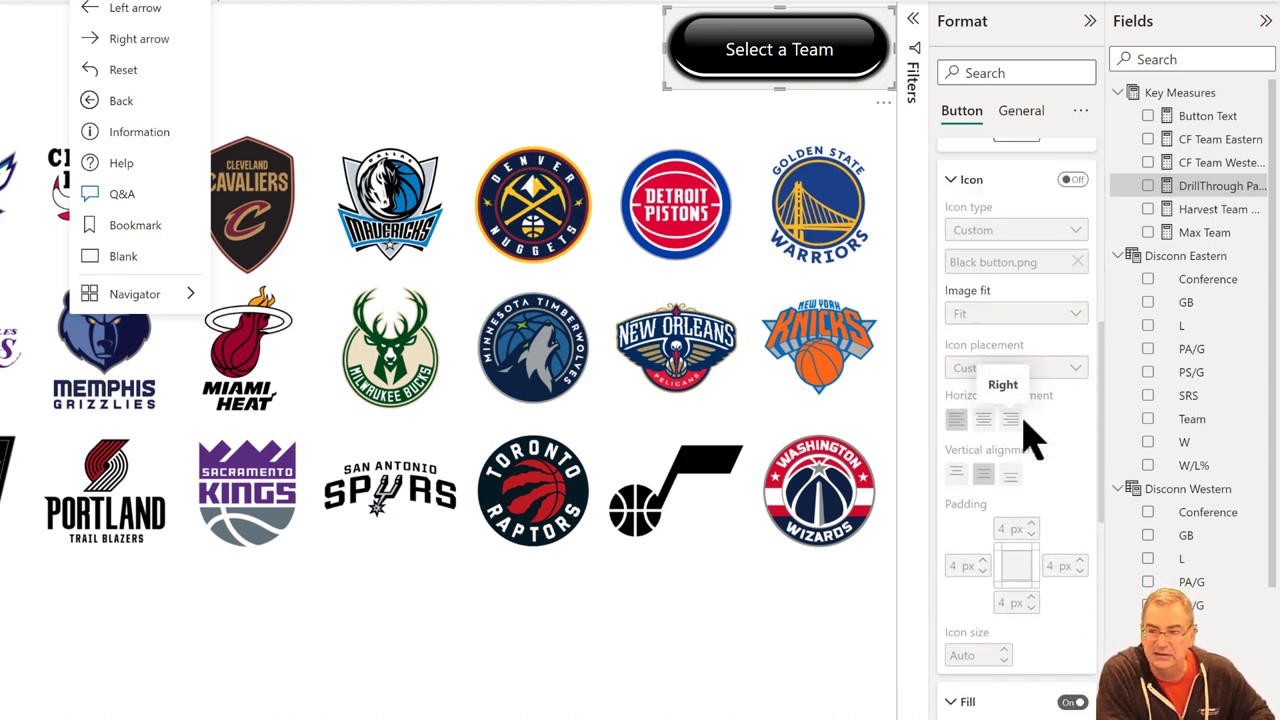
scroll(1030, 437, down, 6)
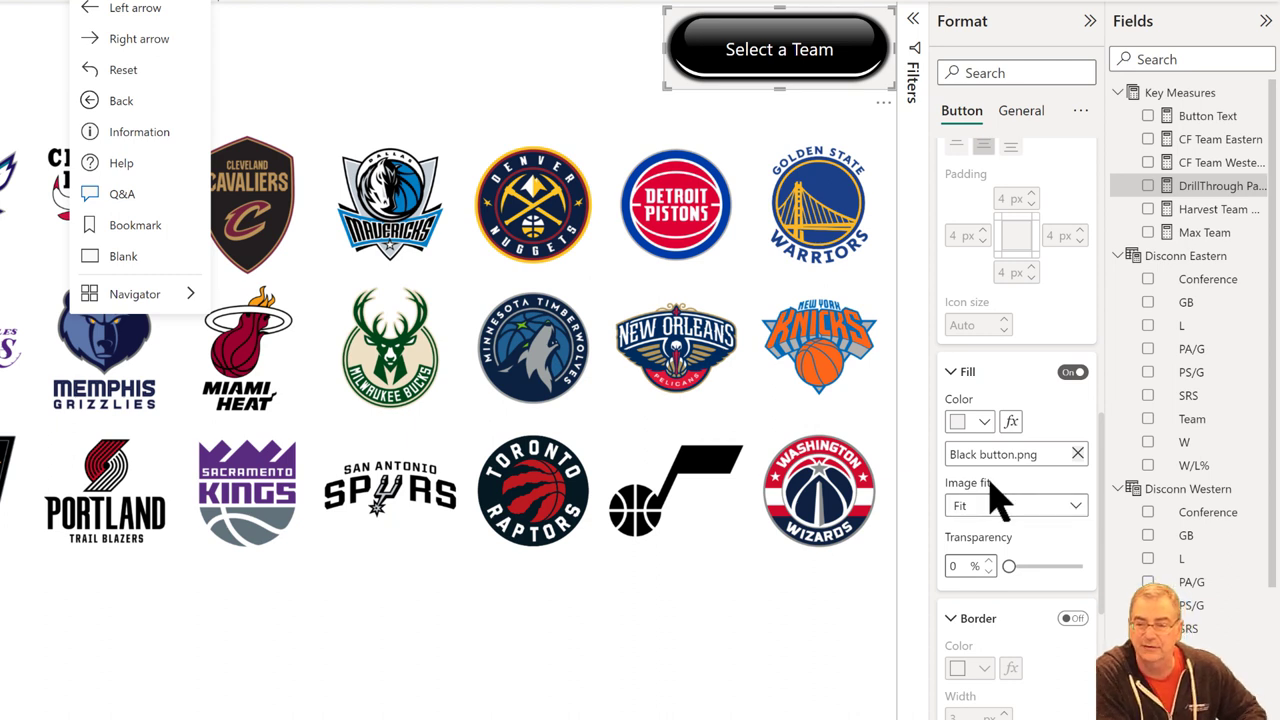
scroll(997, 497, up, 5)
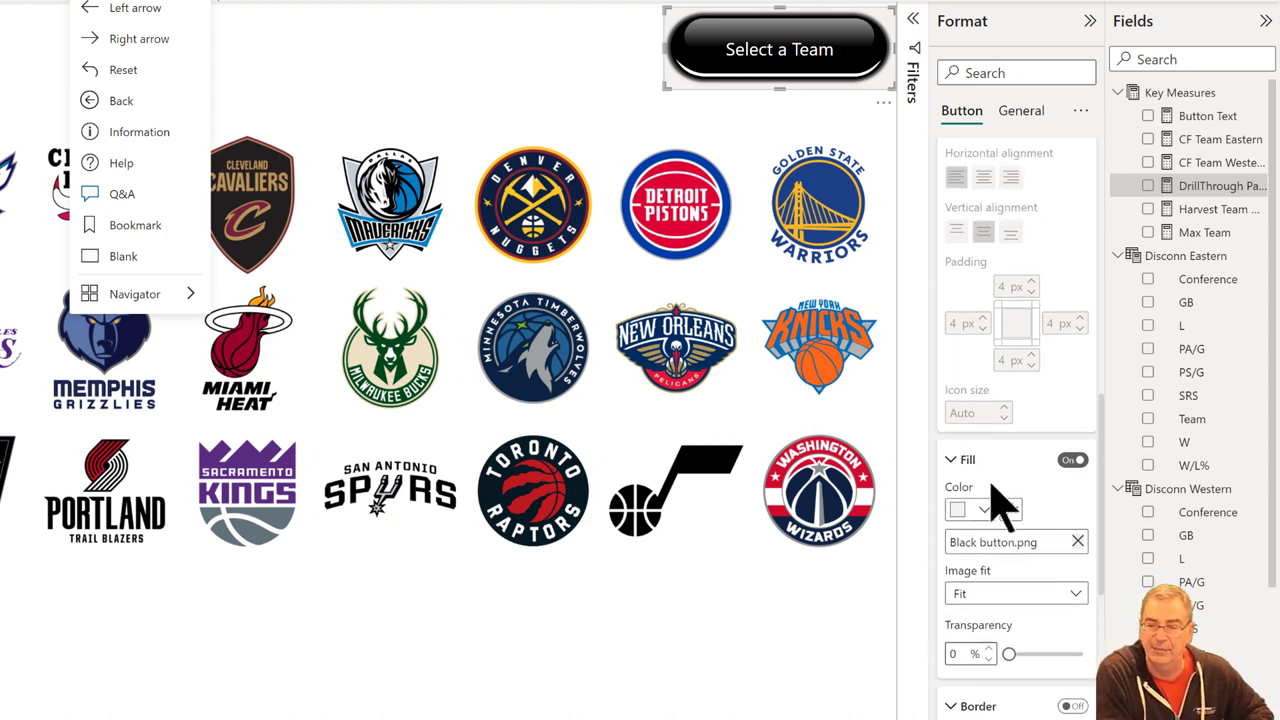
scroll(990, 480, up, 3)
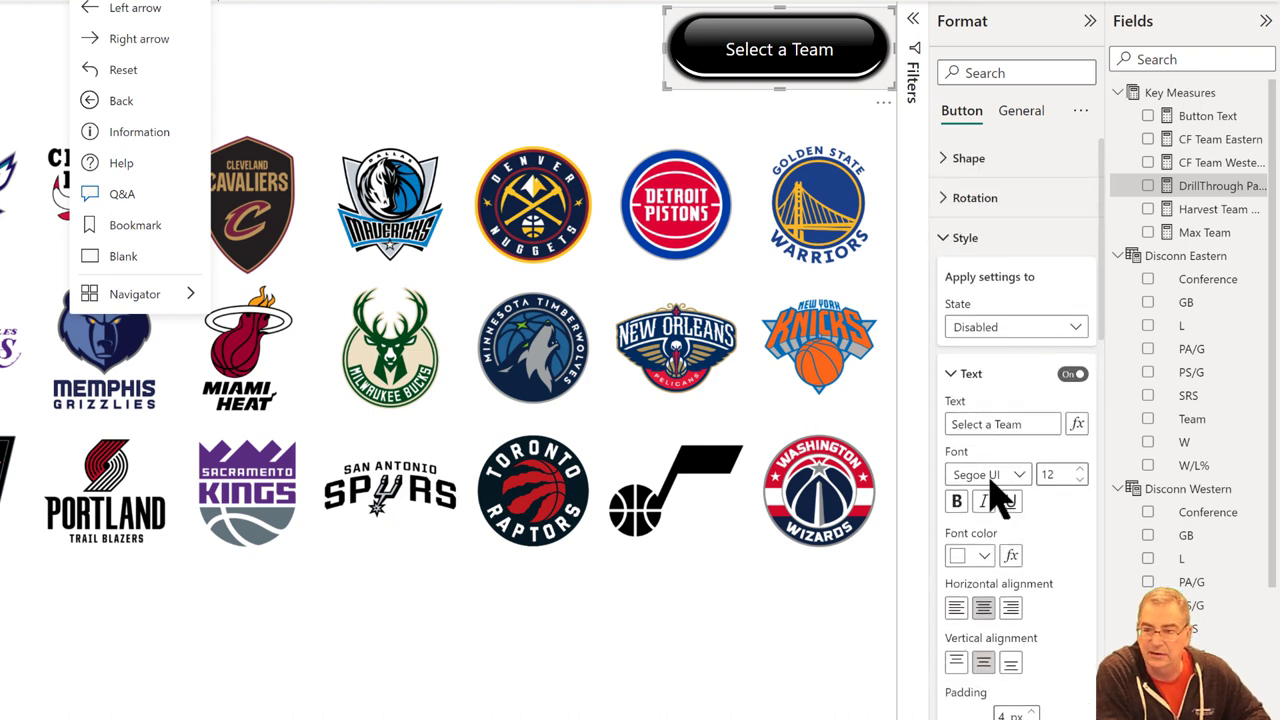
click(994, 335)
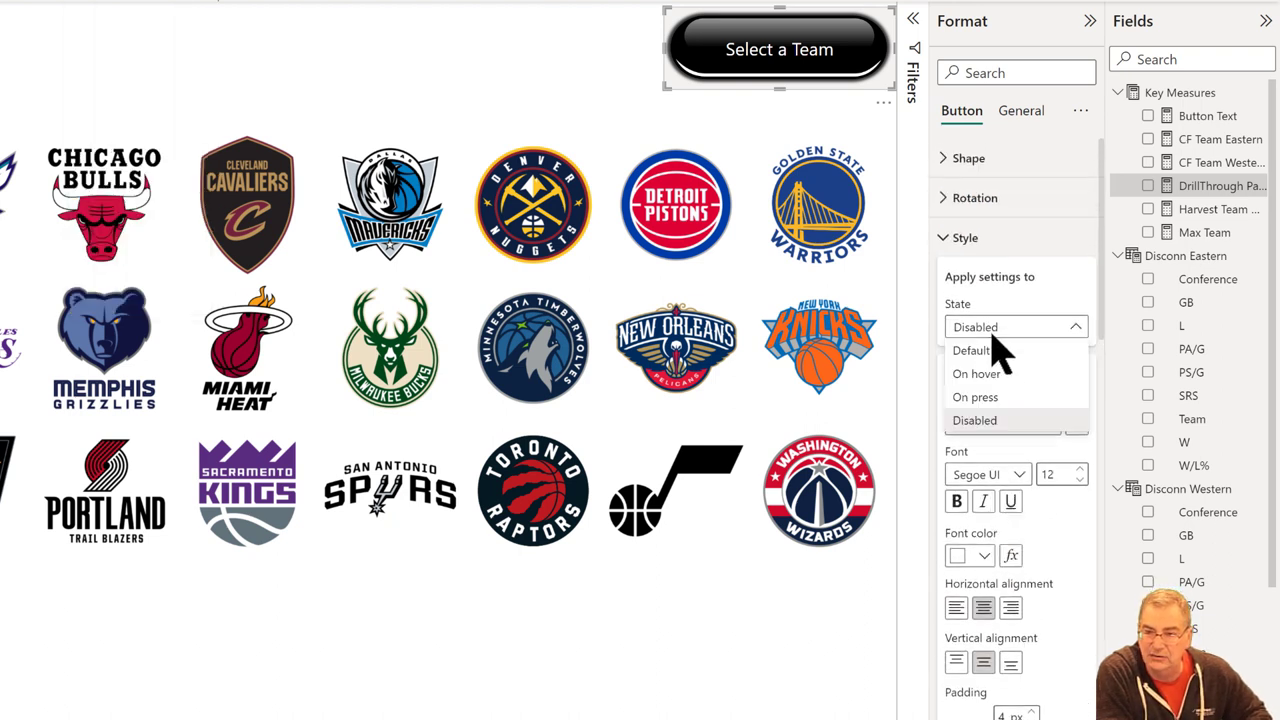
click(991, 350)
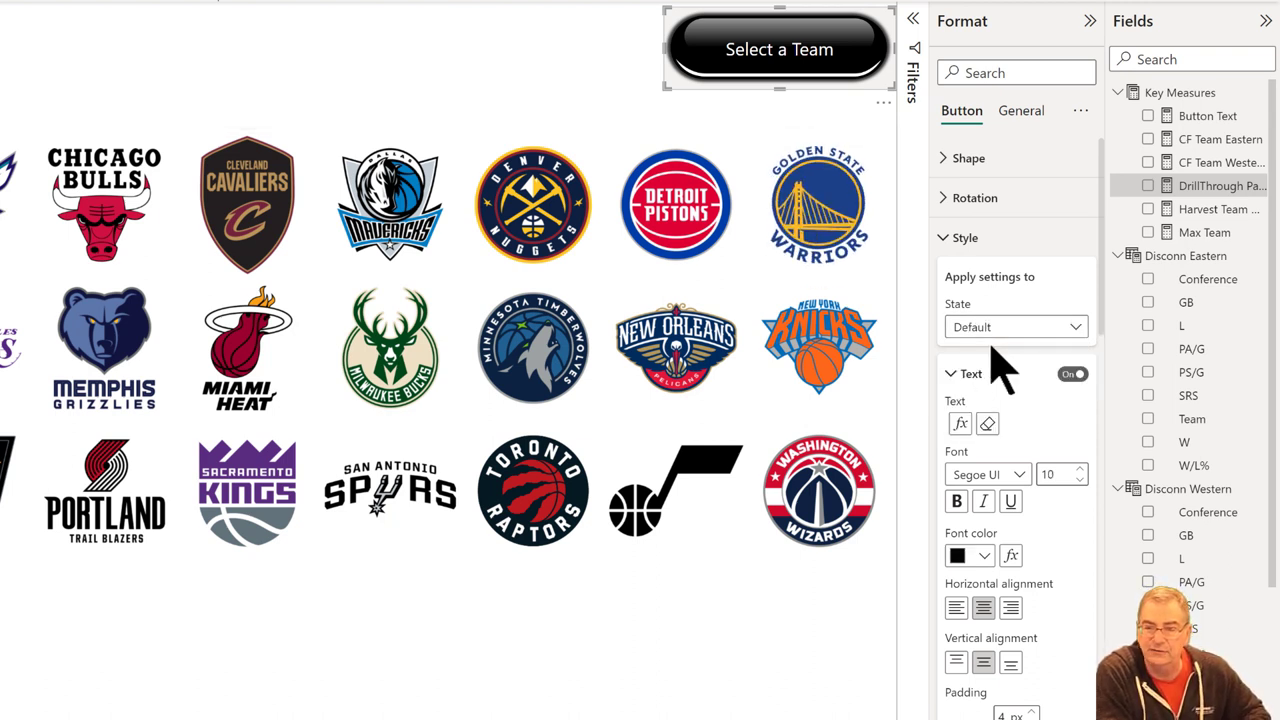
scroll(1110, 488, down, 5)
scroll(1097, 485, down, 5)
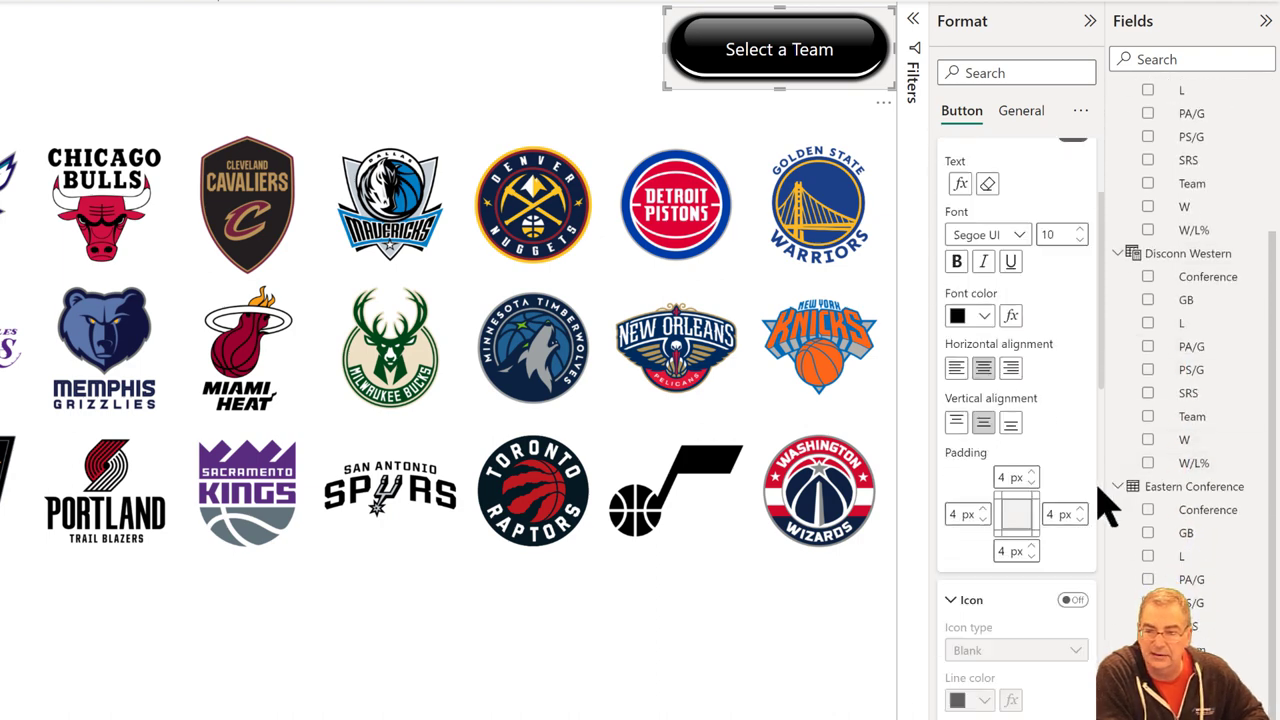
scroll(1105, 505, down, 4)
scroll(1105, 505, up, 2)
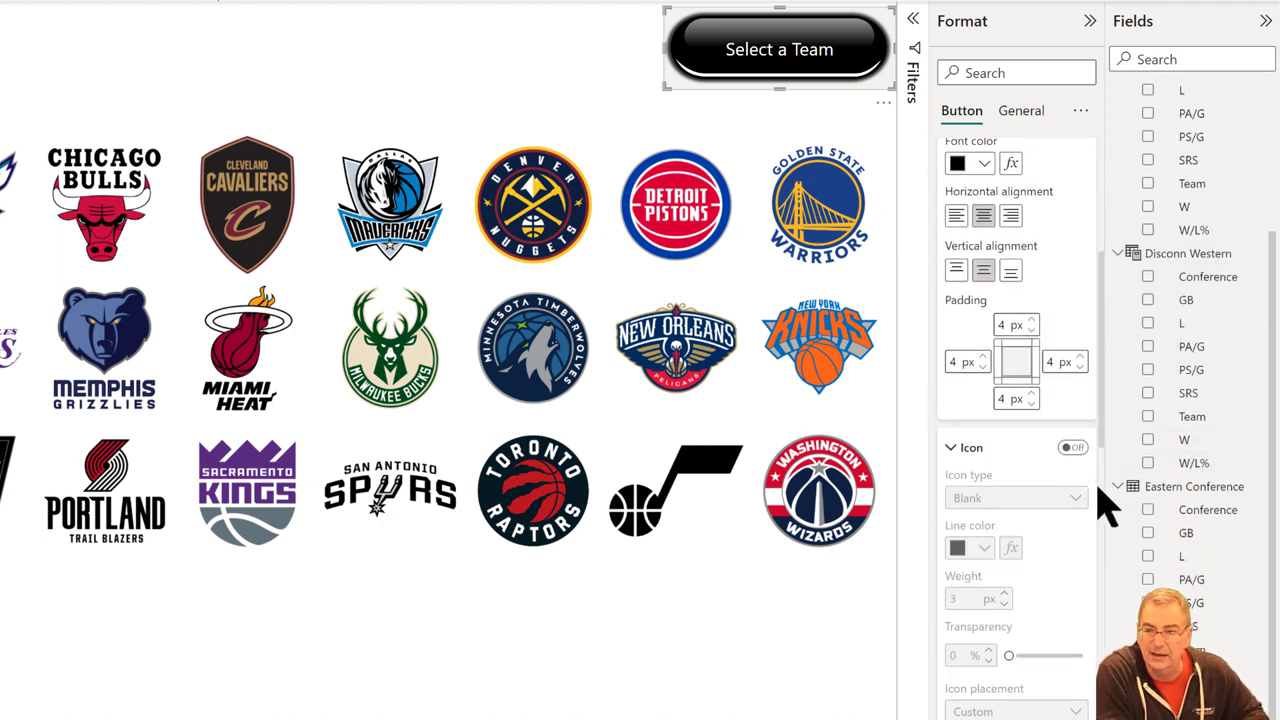
scroll(1105, 505, up, 1)
scroll(1105, 505, down, 8)
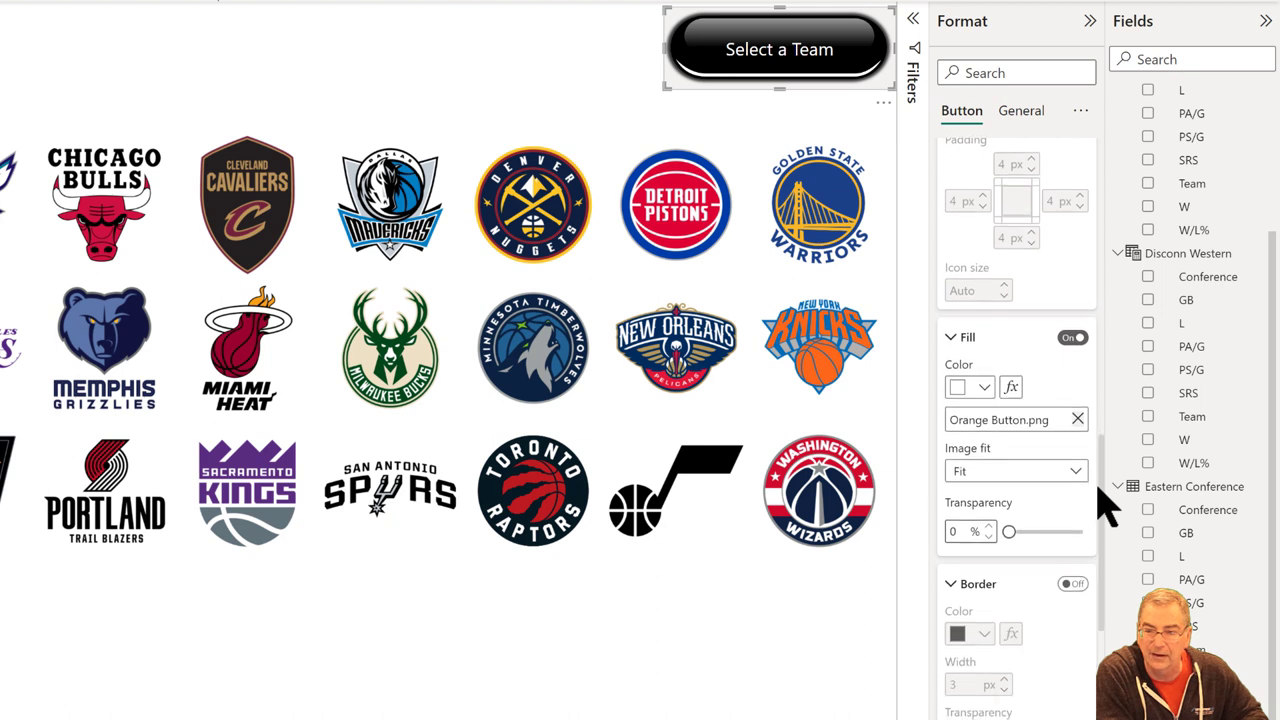
scroll(1103, 503, down, 2)
scroll(1080, 480, up, 2)
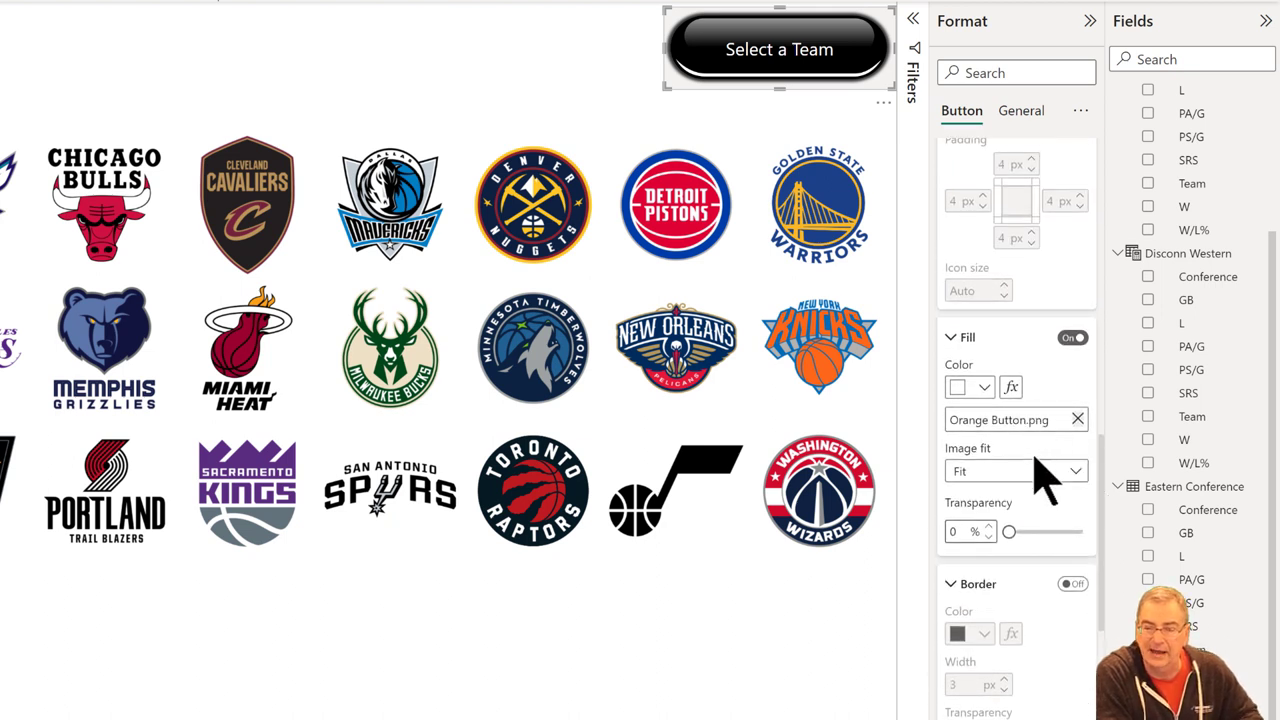
scroll(1038, 445, up, 5)
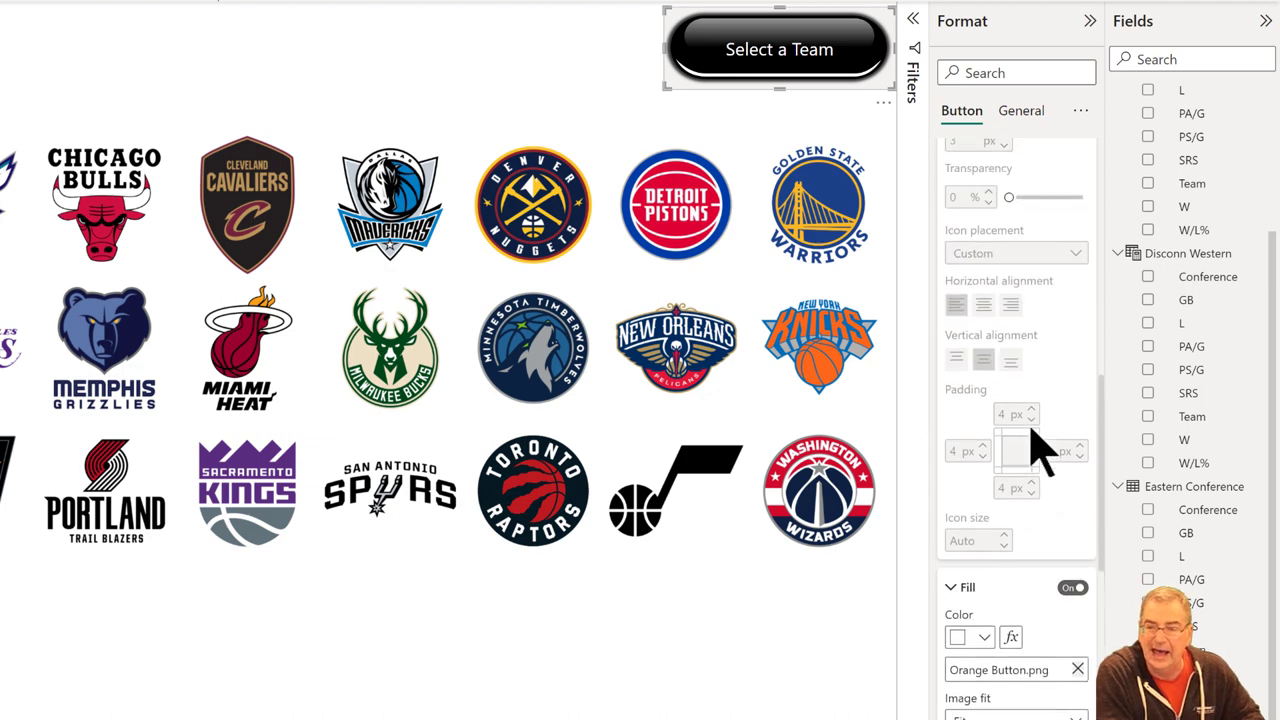
scroll(1038, 445, down, 3)
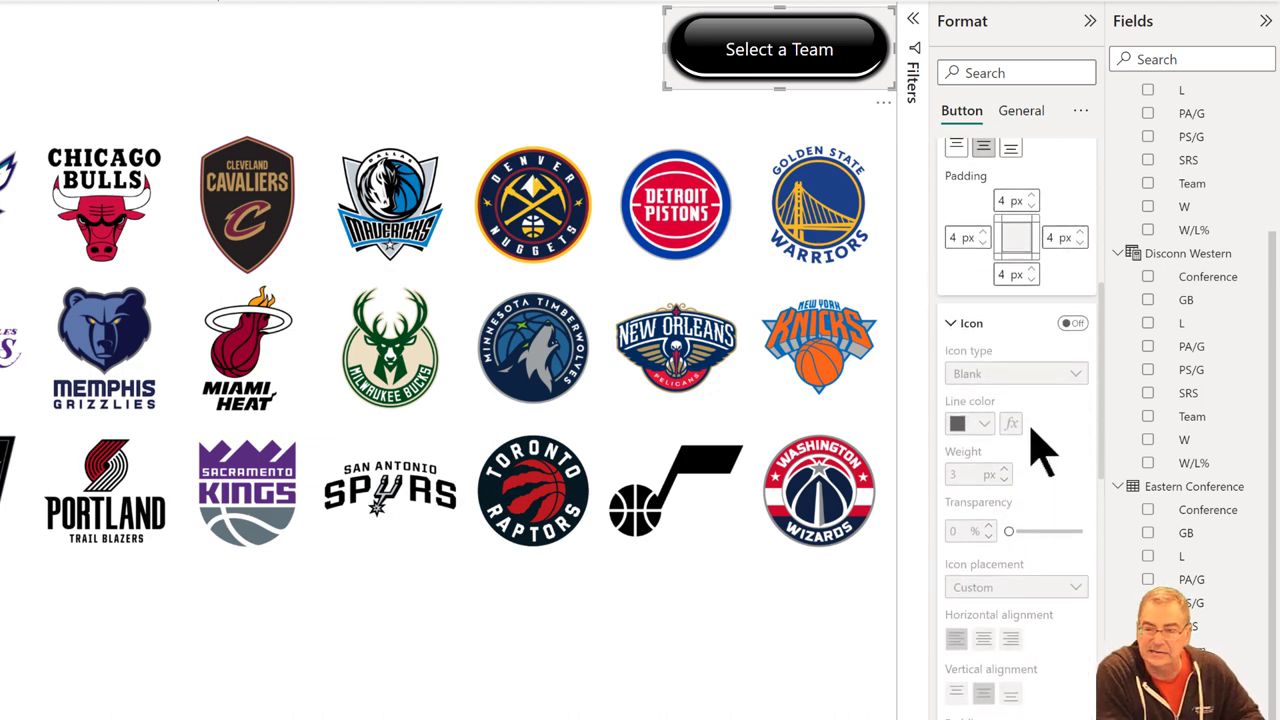
scroll(1038, 445, up, 5)
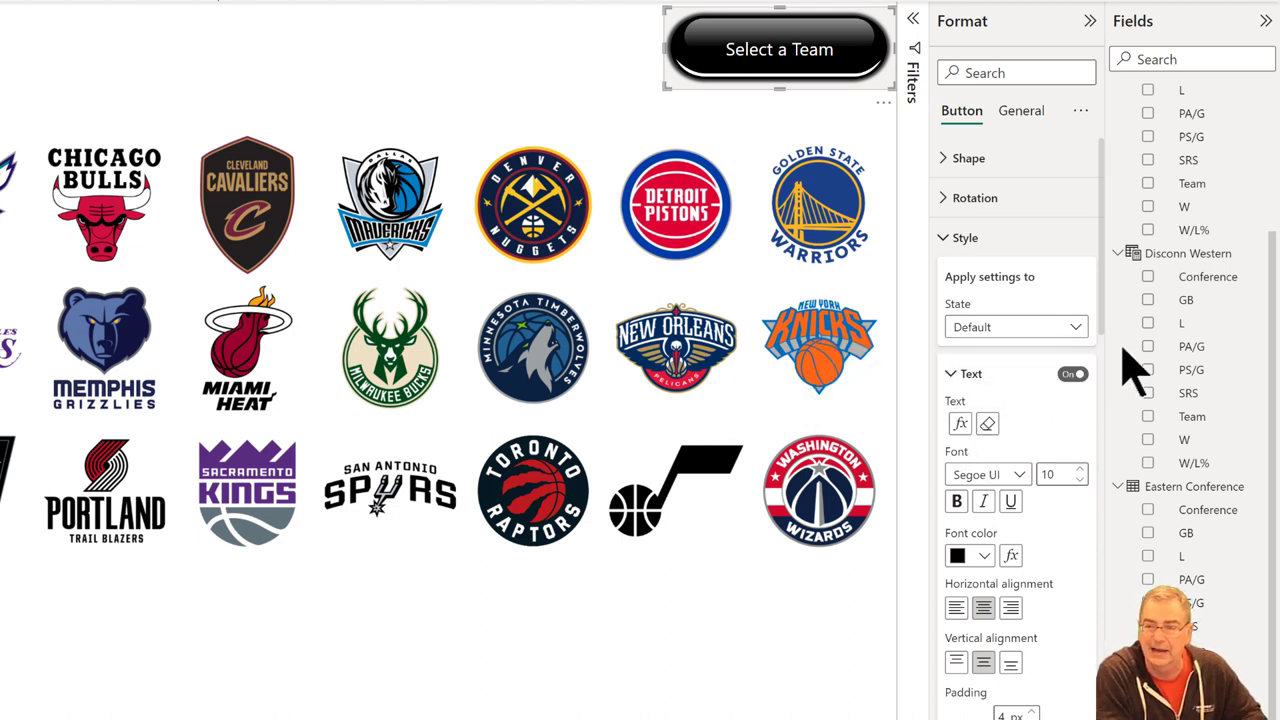
scroll(1138, 362, up, 3)
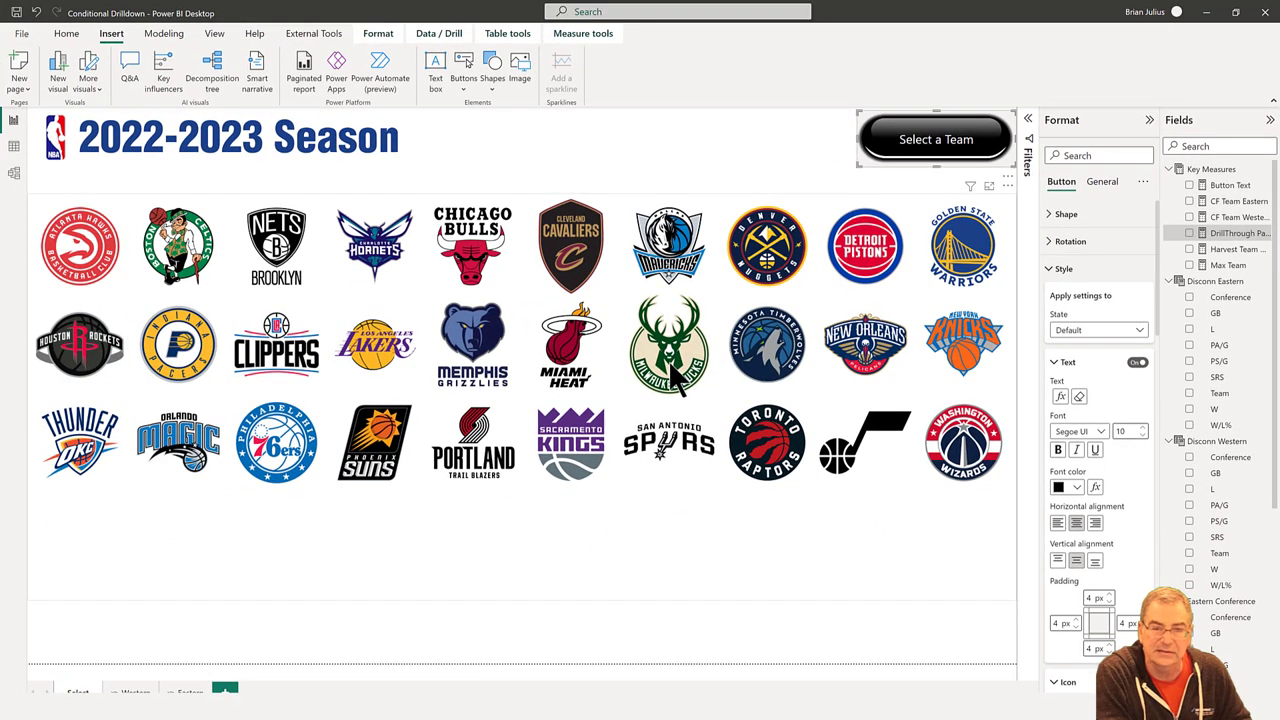
Test the button with the Bucks and then Pelicans logos, and display the SELECTEDVALUE Harvest Team Name measure.
click(671, 362)
click(671, 362)
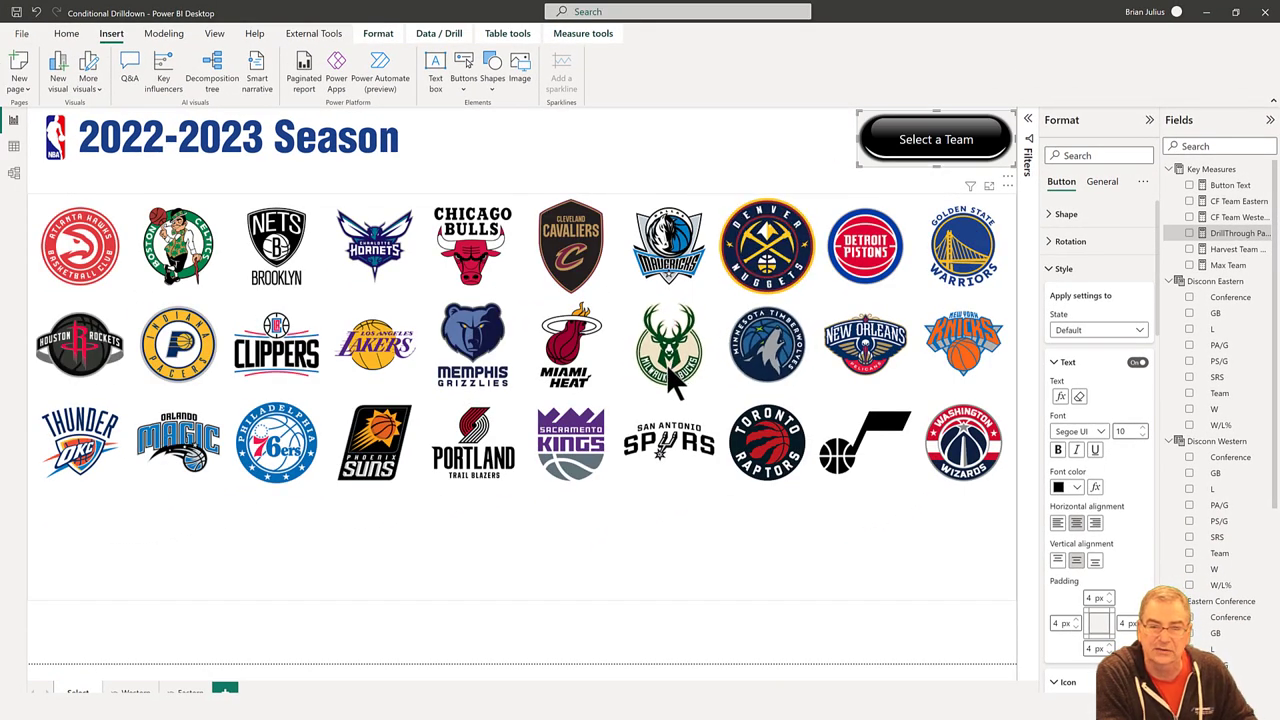
click(671, 364)
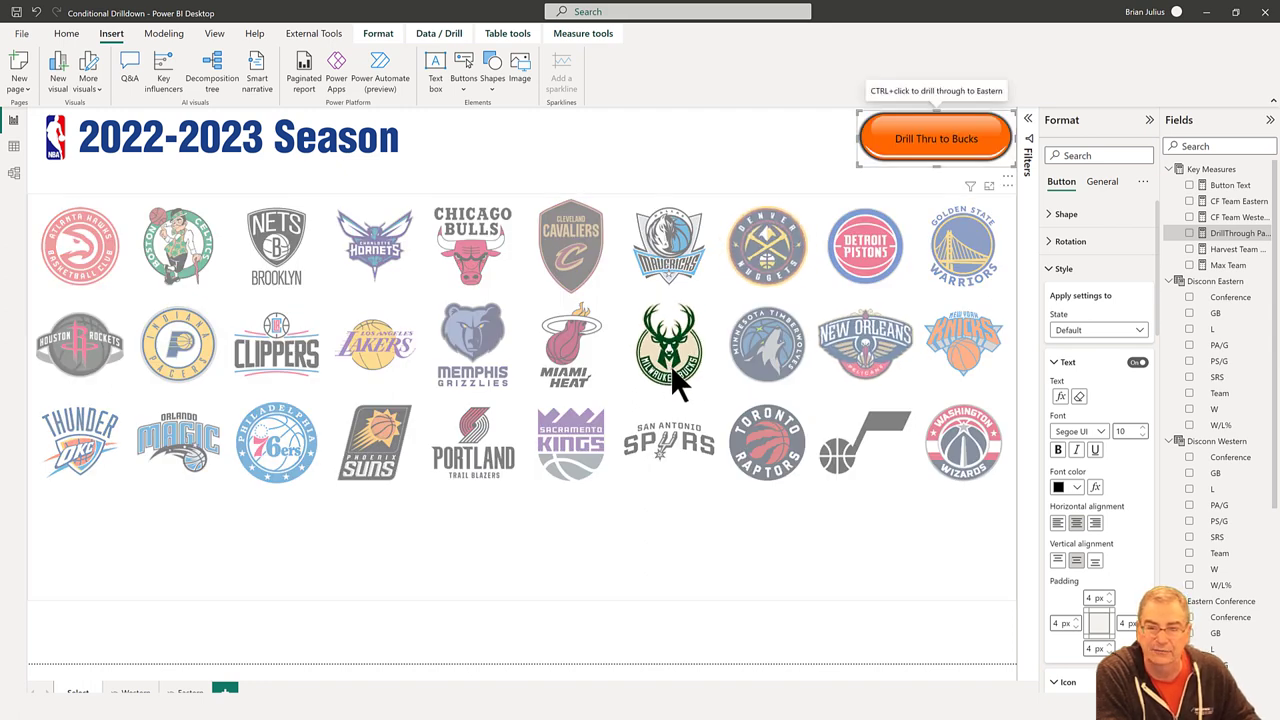
click(860, 362)
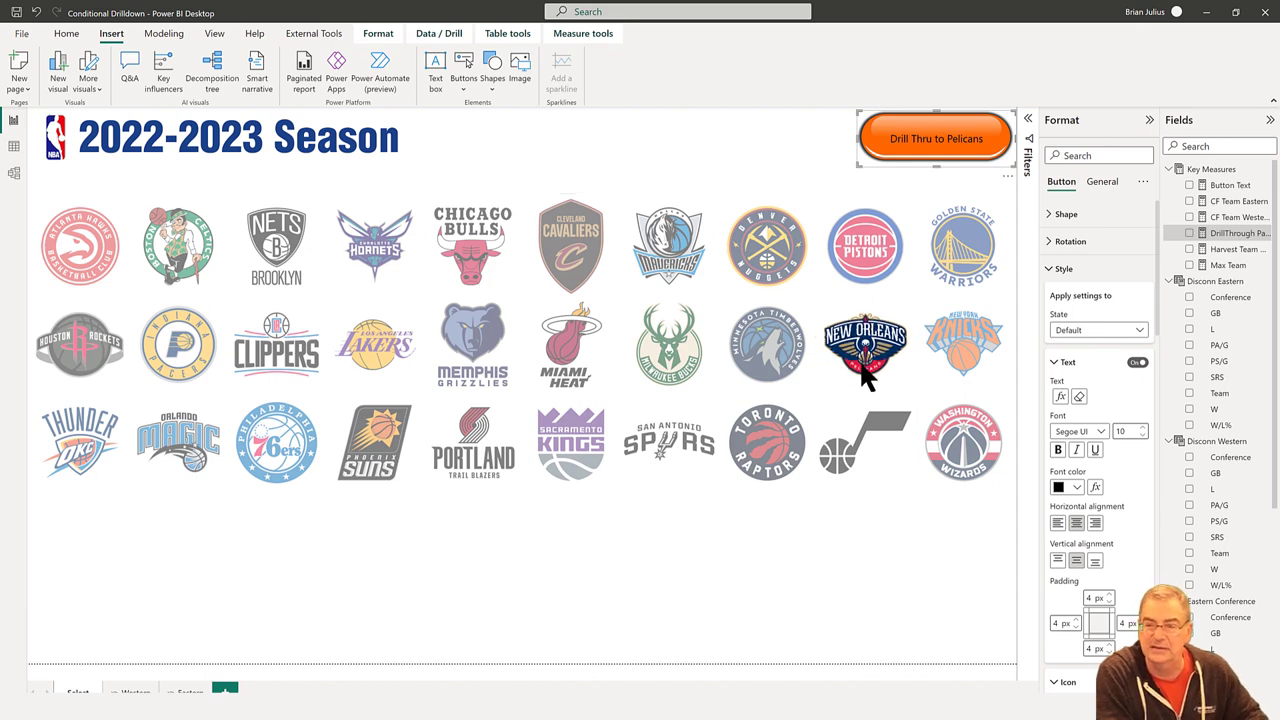
click(1219, 247)
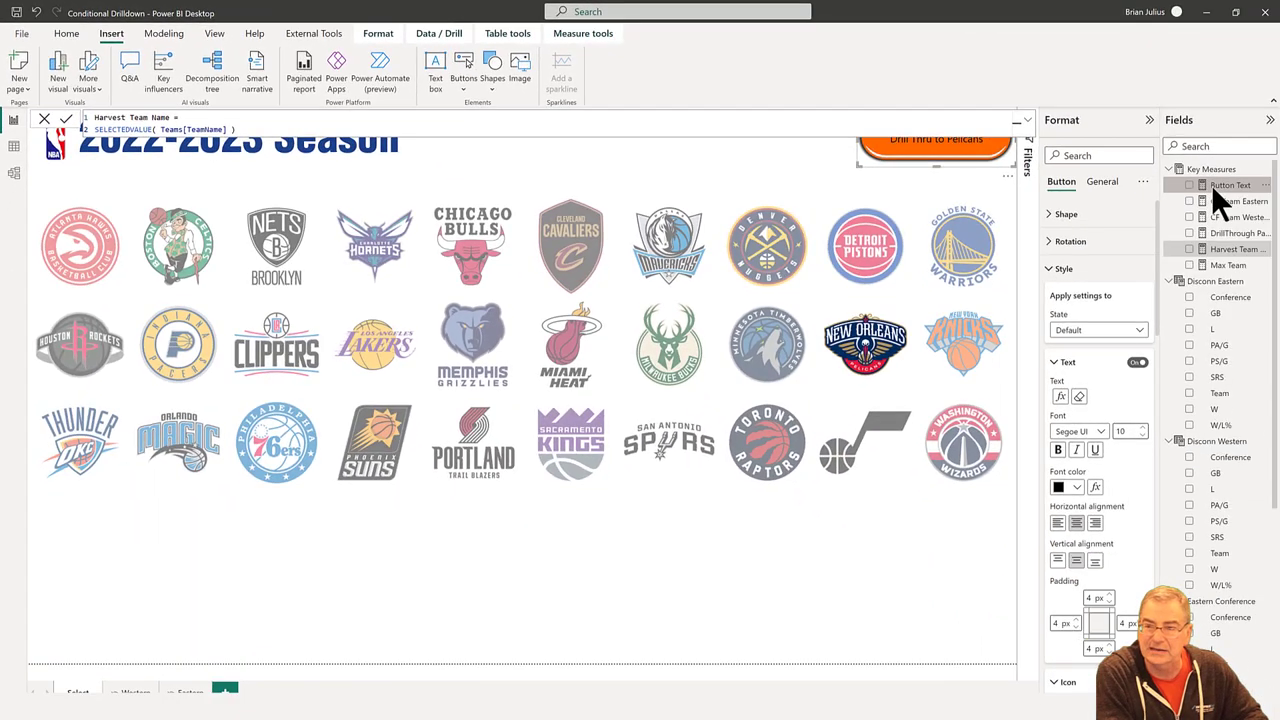
Show the Button Text measure, check it in the Text fx conditional formatting dialog, and cancel.
click(1212, 187)
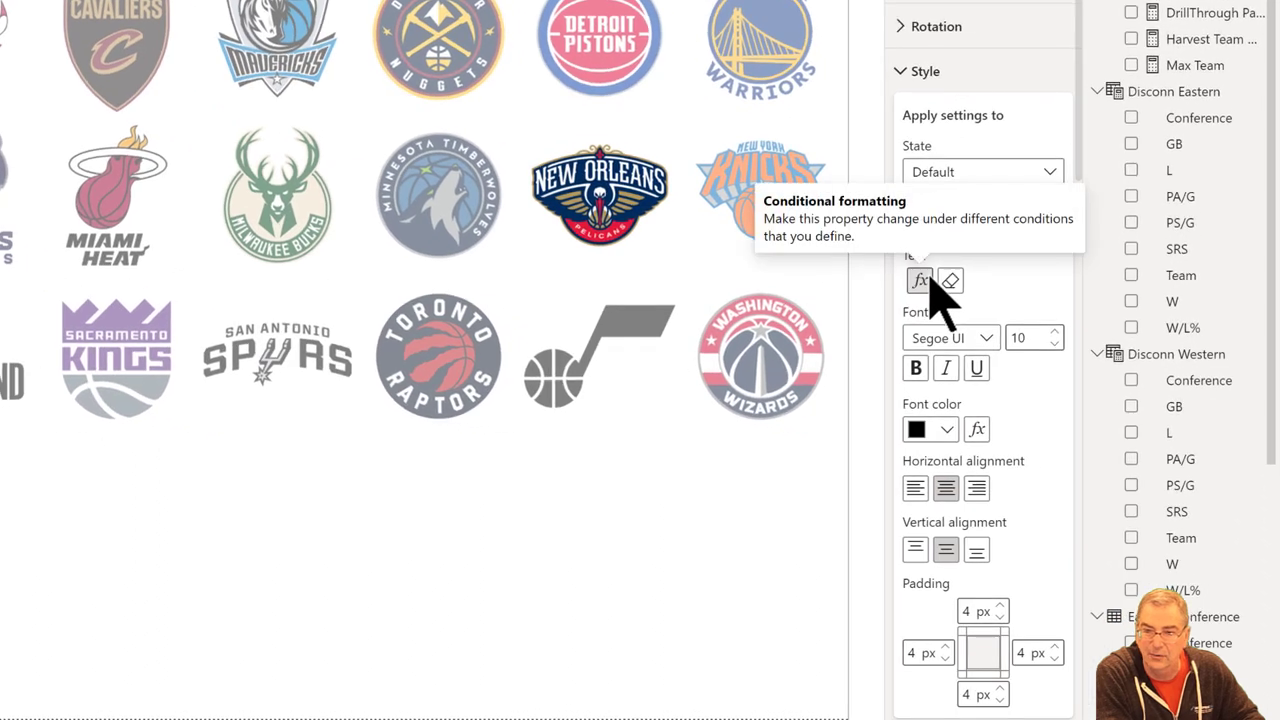
click(920, 282)
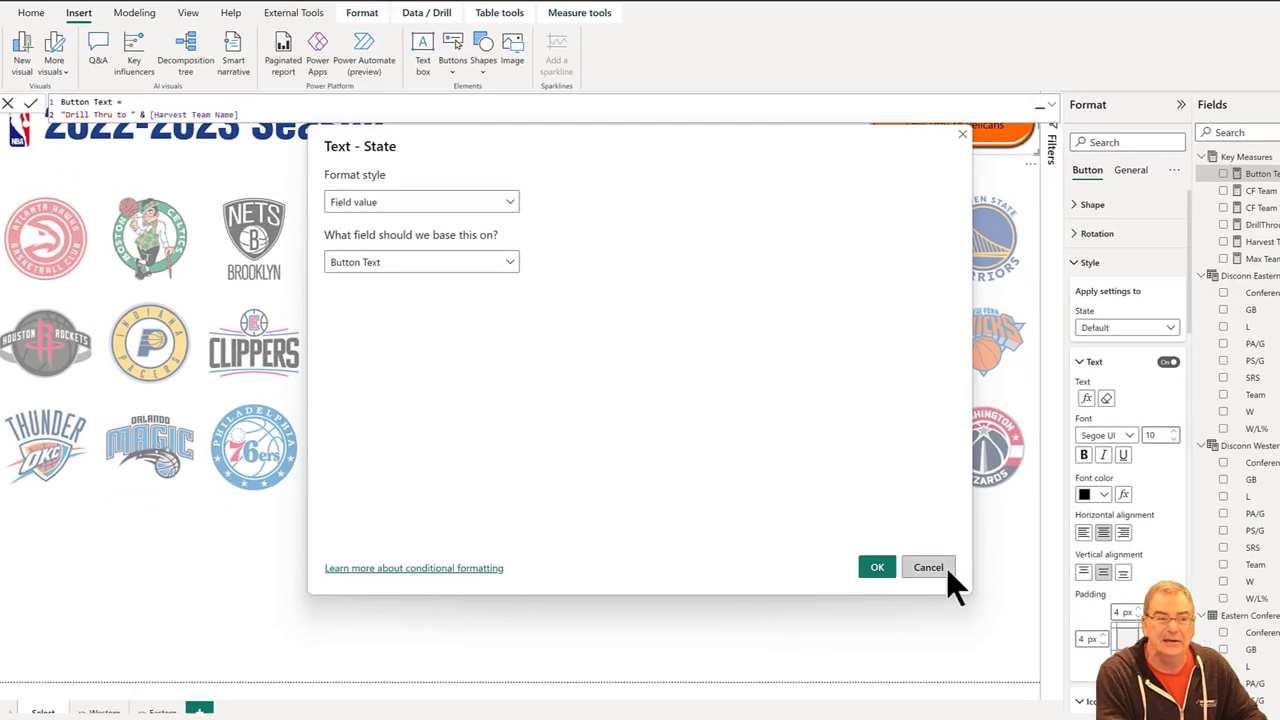
click(1058, 645)
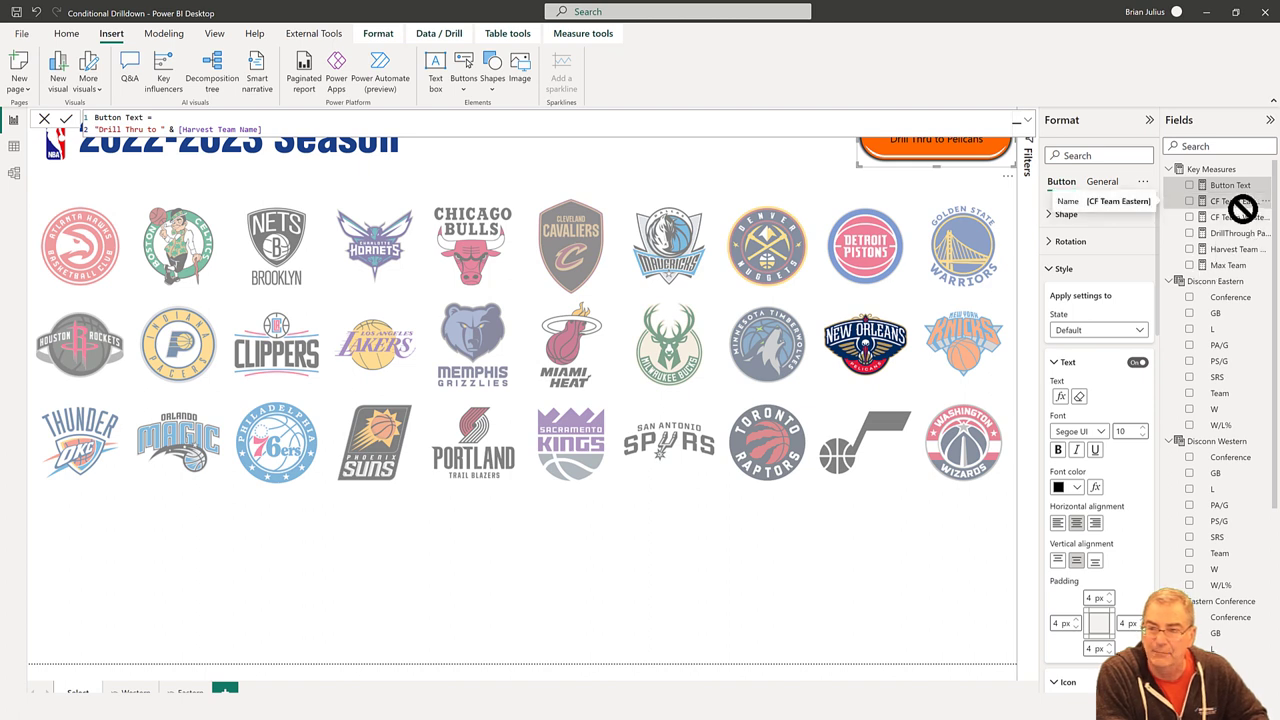
Display the CF Team Western DAX, then the DrillThrough Page measure returning Eastern or Western by selected conference.
click(1240, 217)
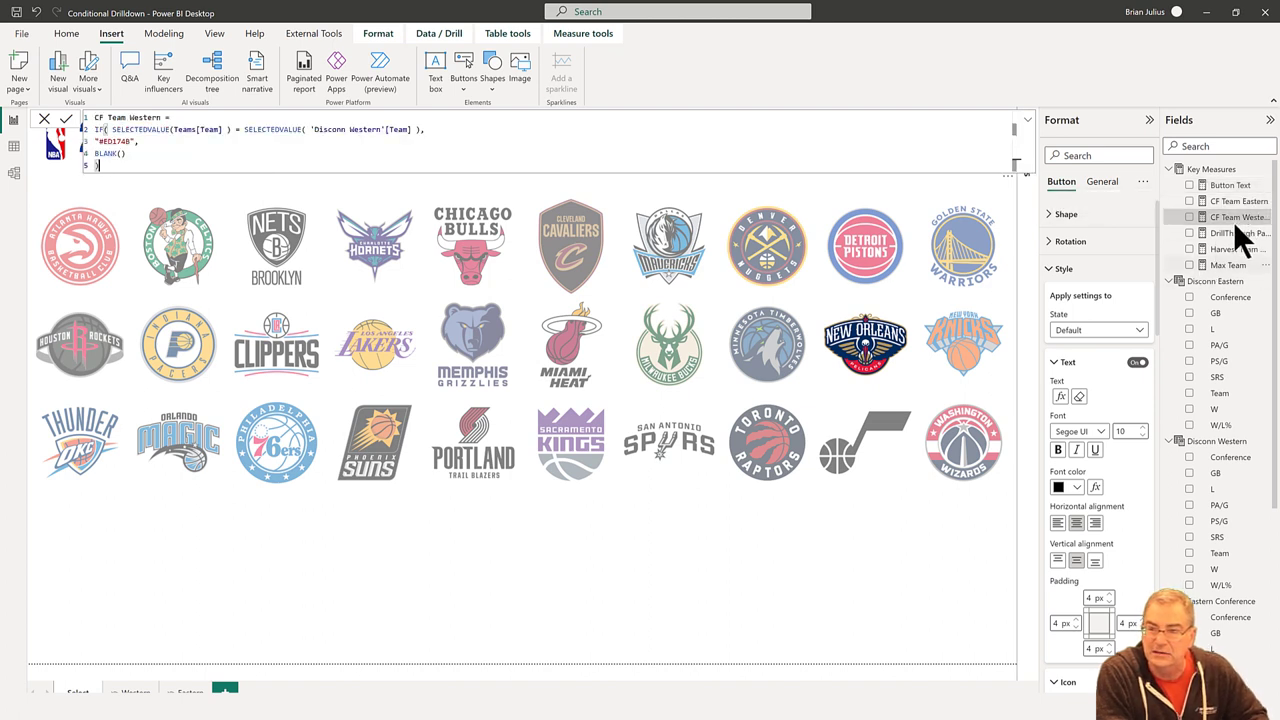
click(1222, 231)
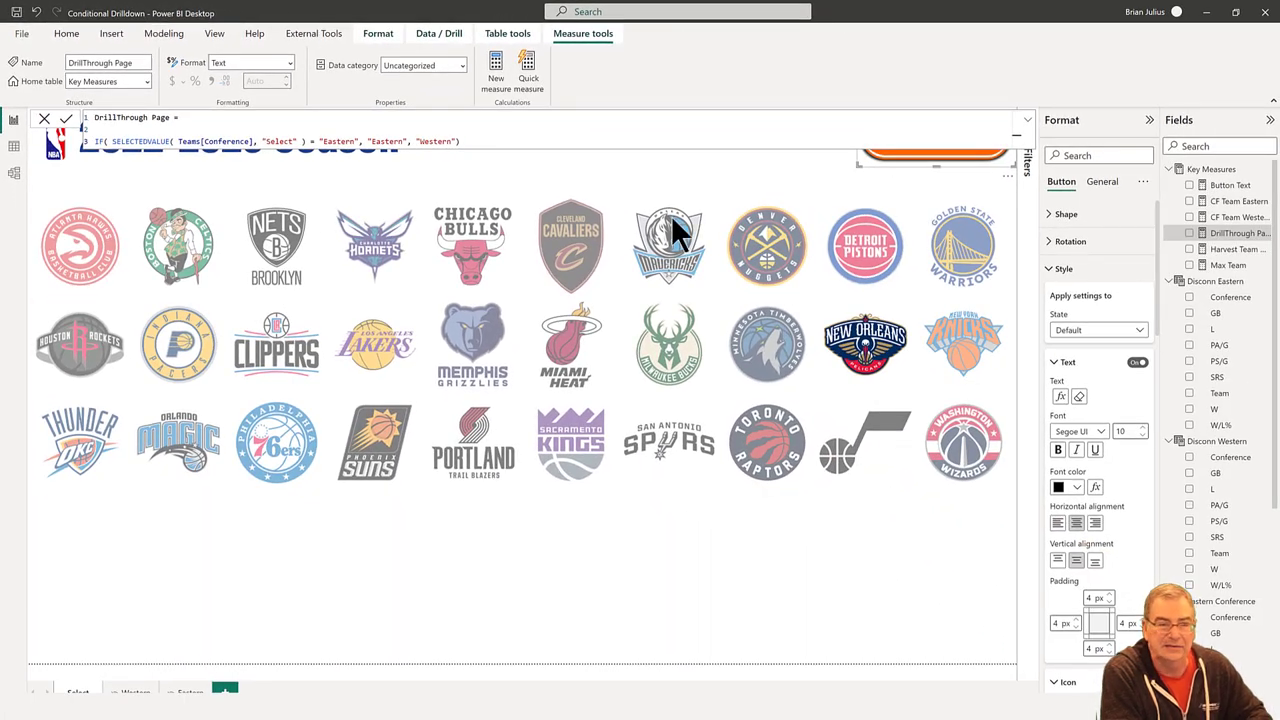
Confirm the button's Destination fx uses Field value DrillThrough Page, cancel, and return to the logo page.
click(671, 215)
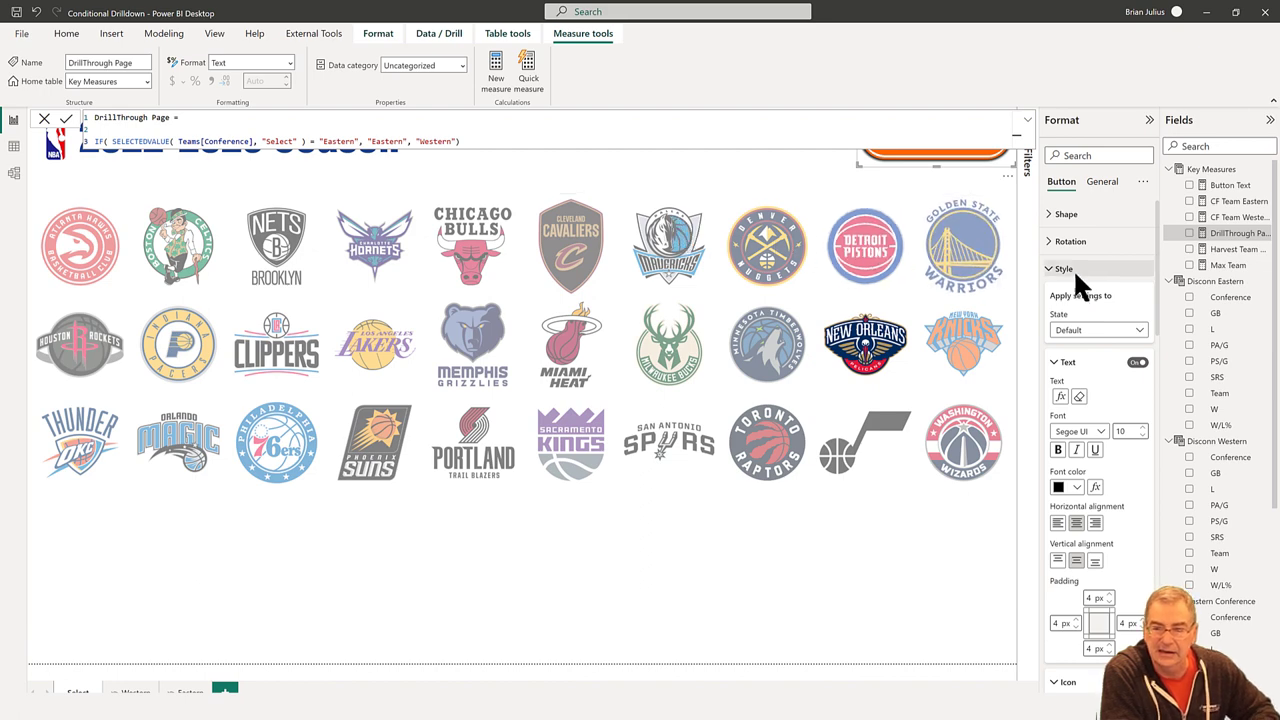
scroll(1074, 272, down, 10)
scroll(1074, 272, up, 5)
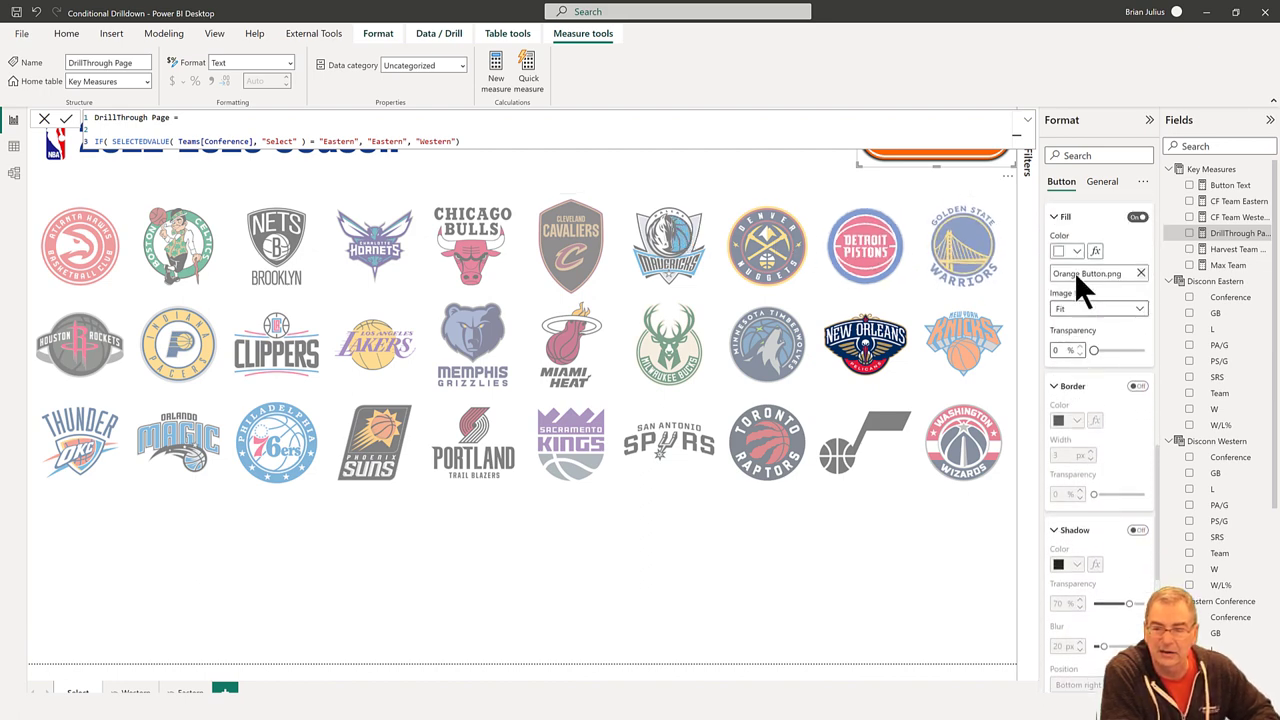
scroll(1074, 272, down, 6)
scroll(1074, 271, down, 5)
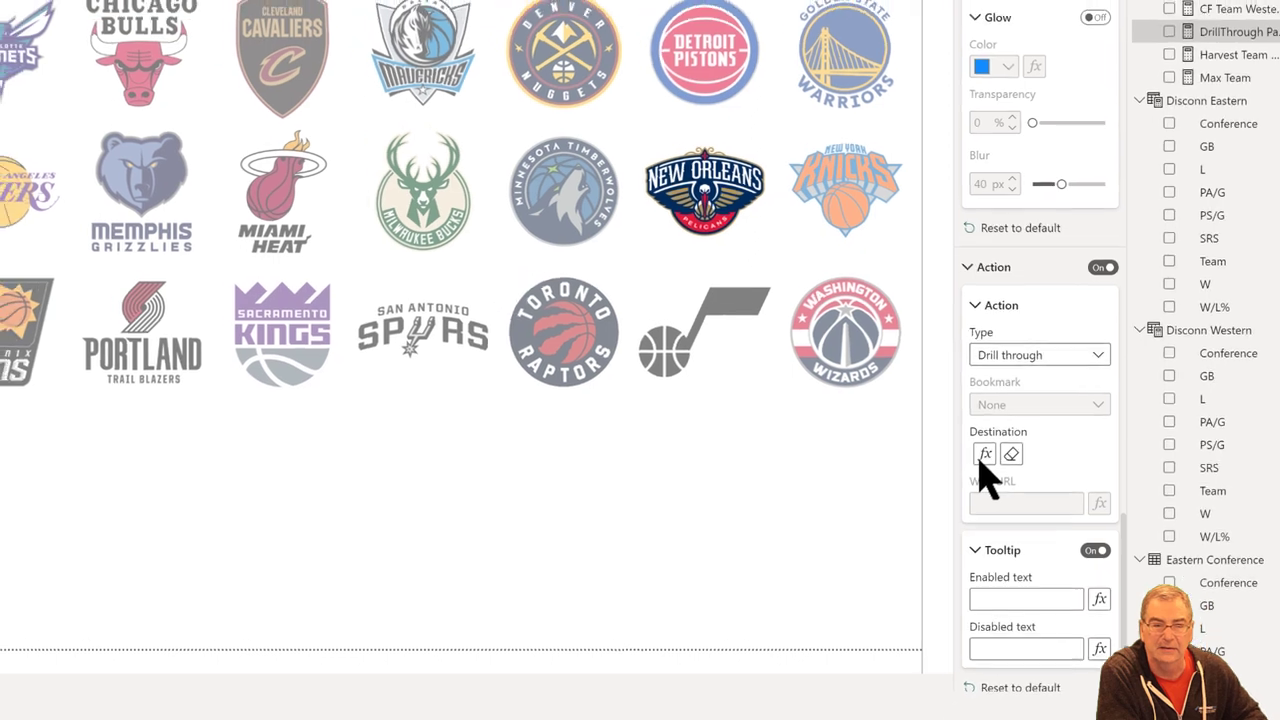
click(964, 443)
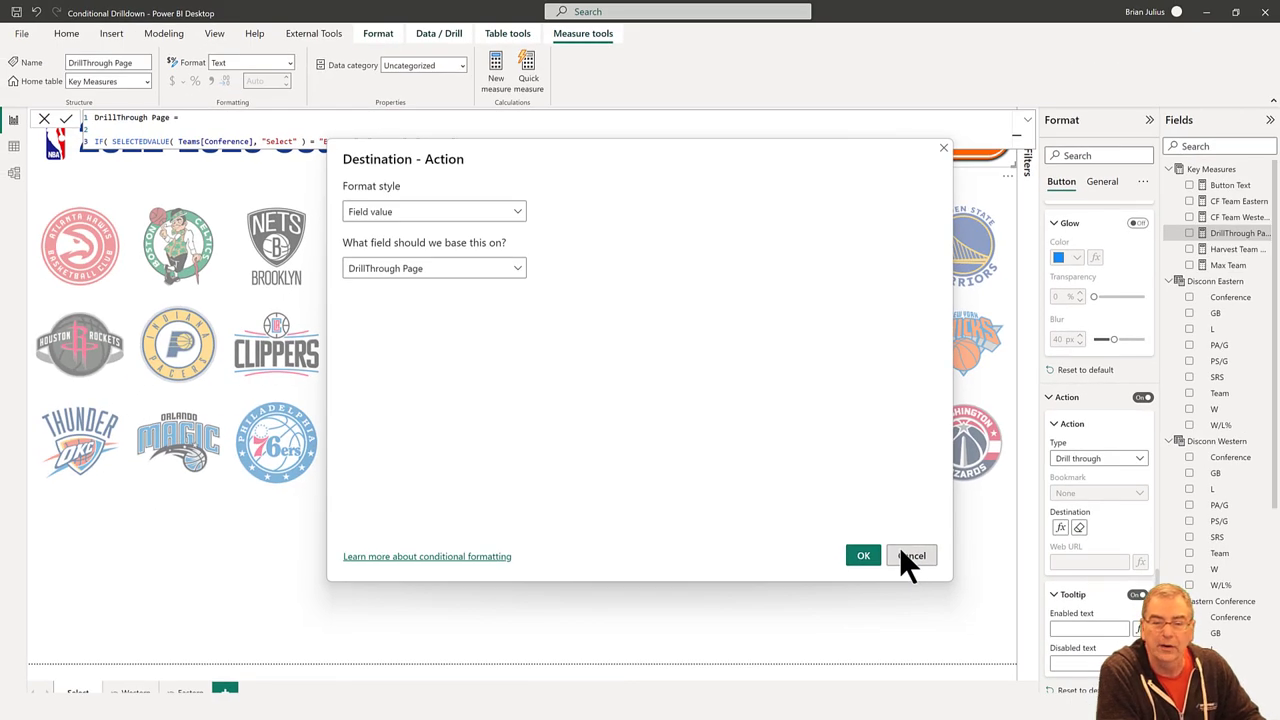
click(910, 556)
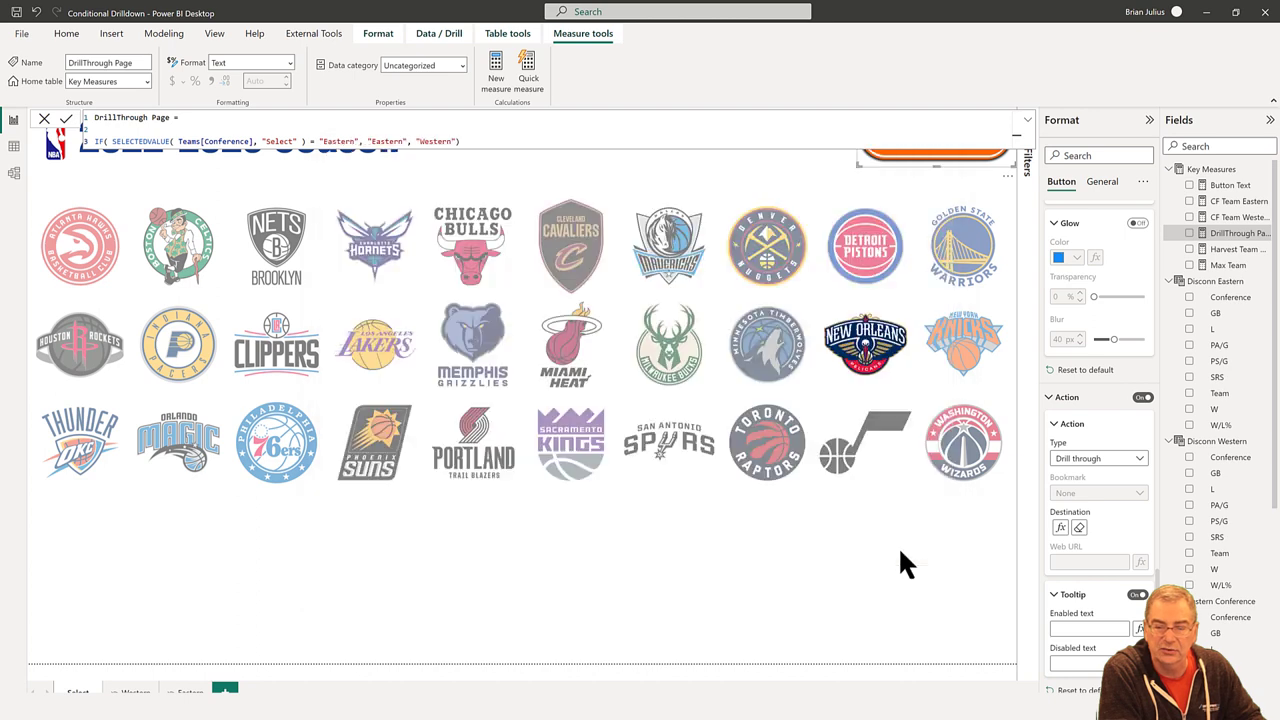
click(1011, 551)
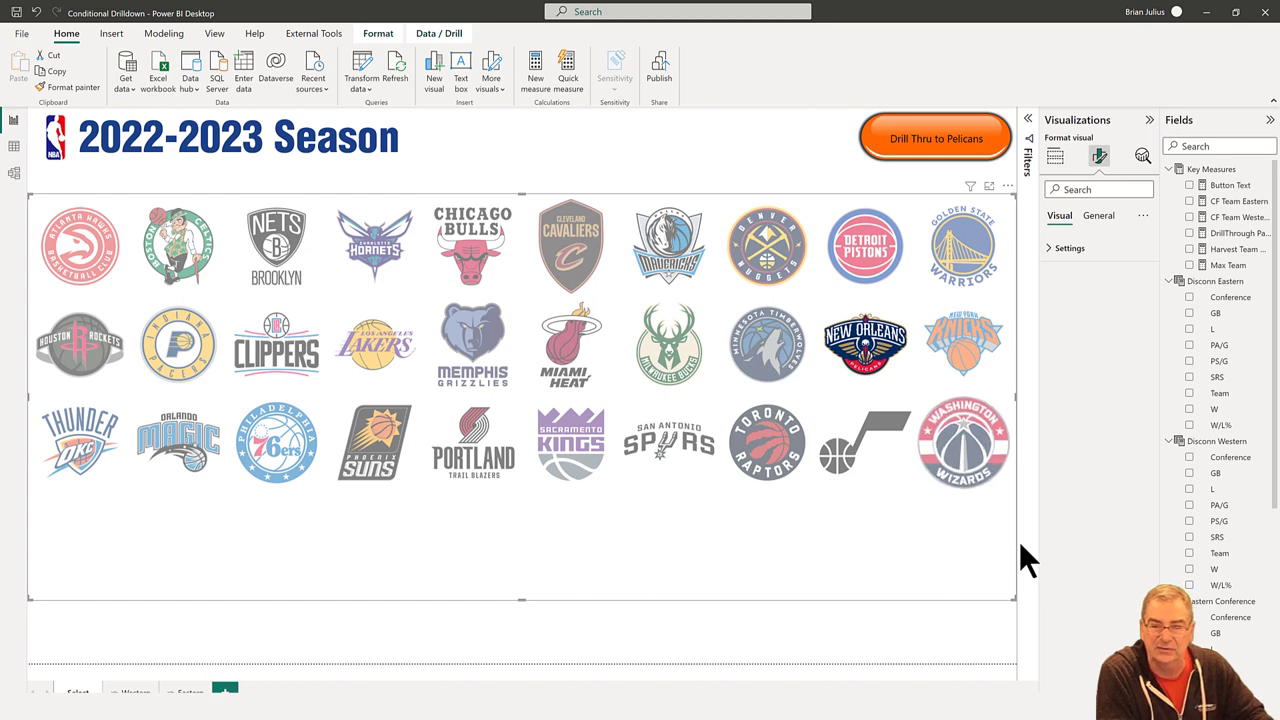
Replace the Pelicans selection with the Knicks and drill through to the Eastern 2023 Standings.
click(977, 334)
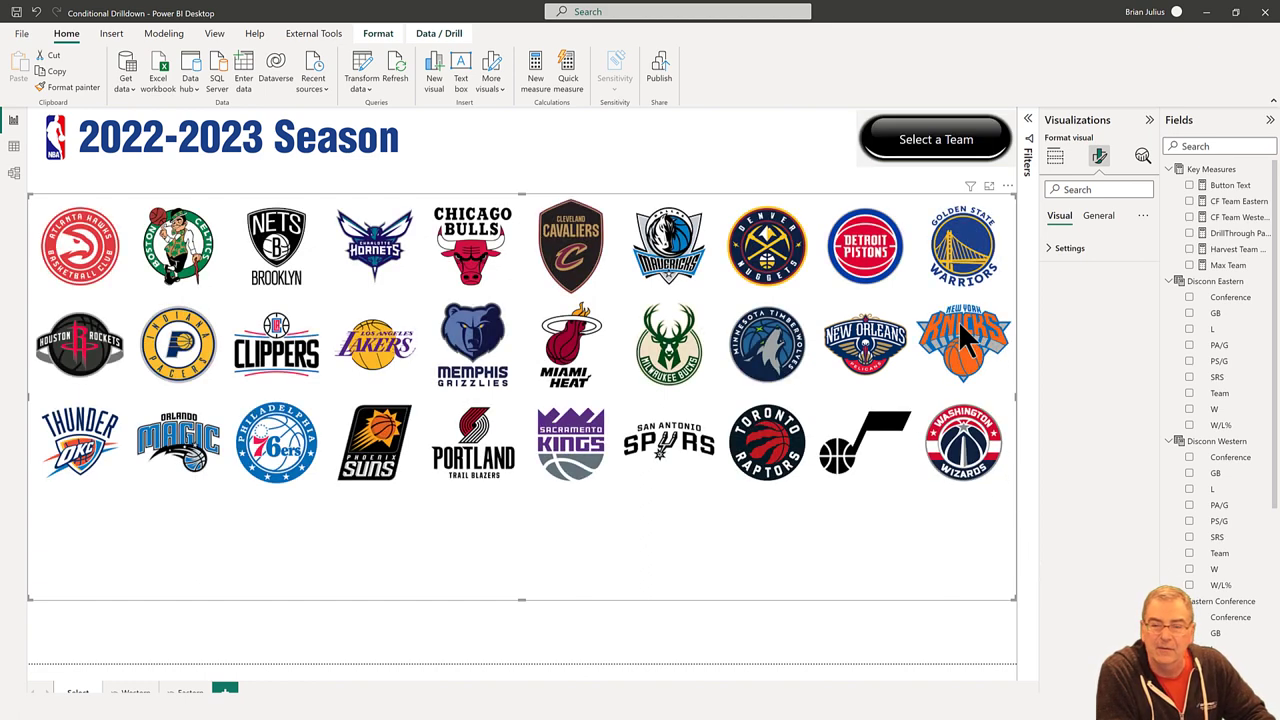
click(958, 326)
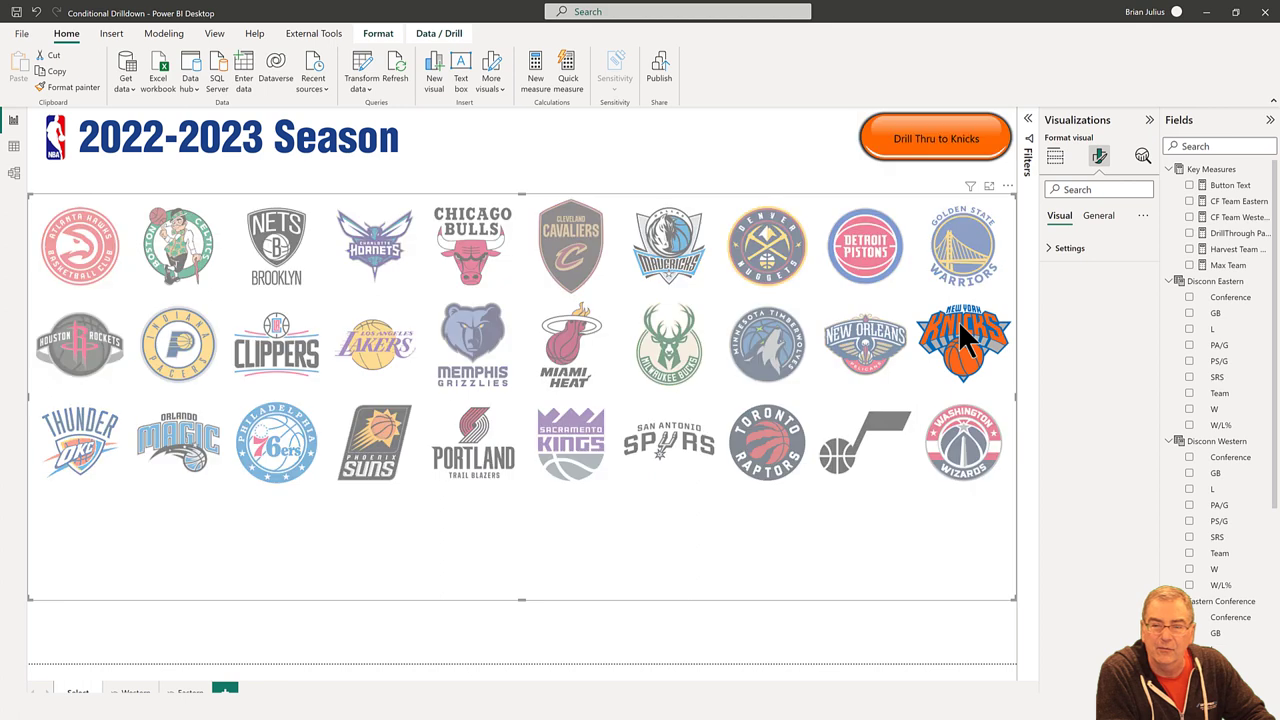
click(925, 143)
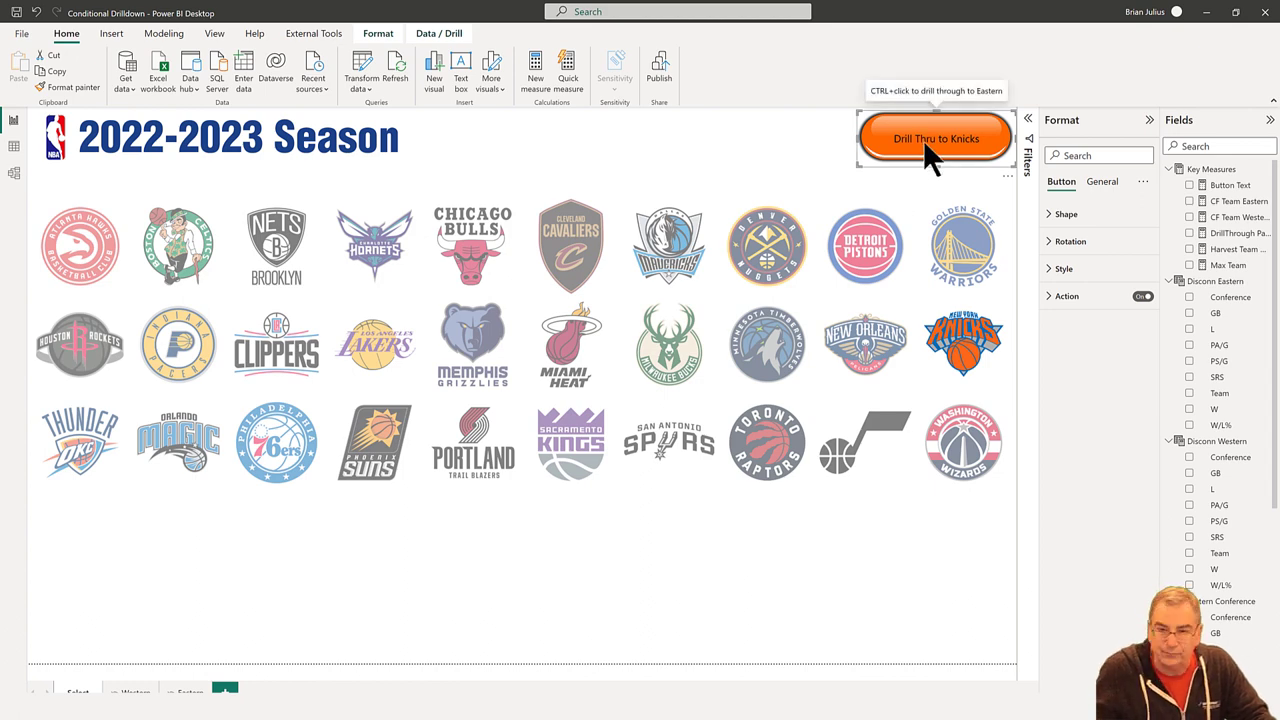
ctrl+click(923, 140)
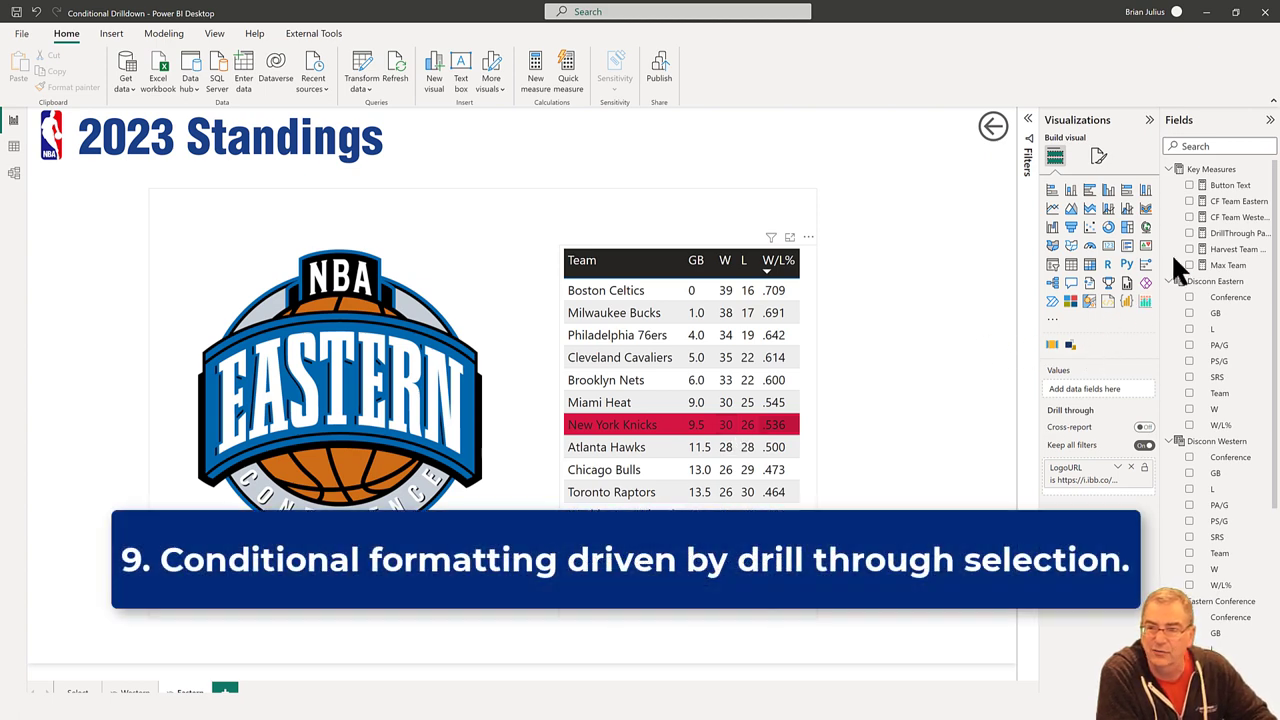
Review the CF Team Eastern and Western DAX, then sort the Eastern standings by W/L% ascending.
click(1219, 201)
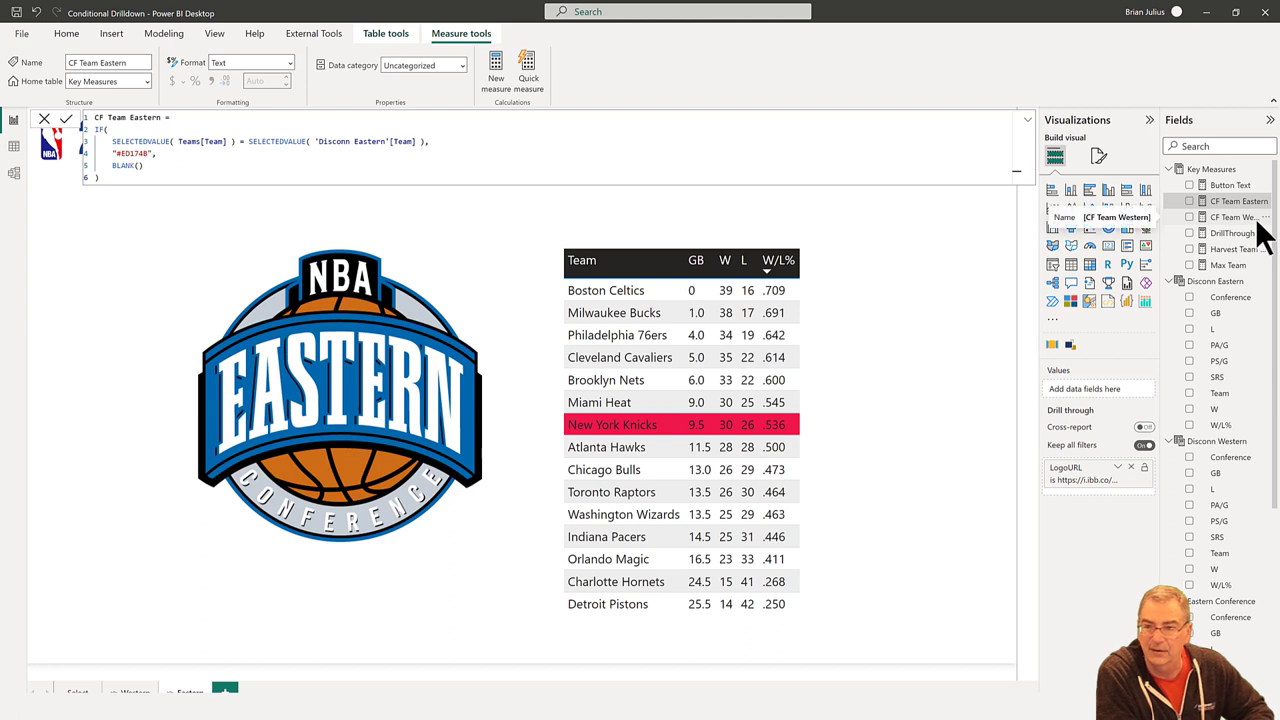
click(1258, 222)
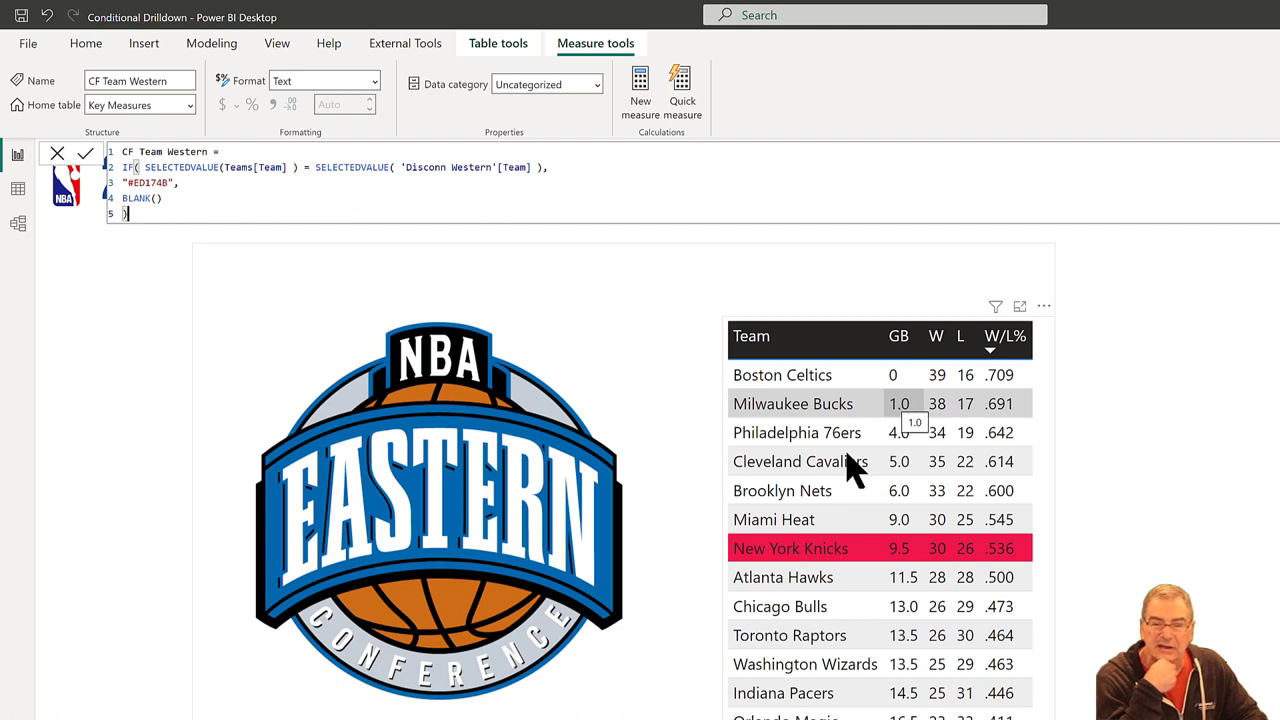
click(1000, 340)
click(1000, 340)
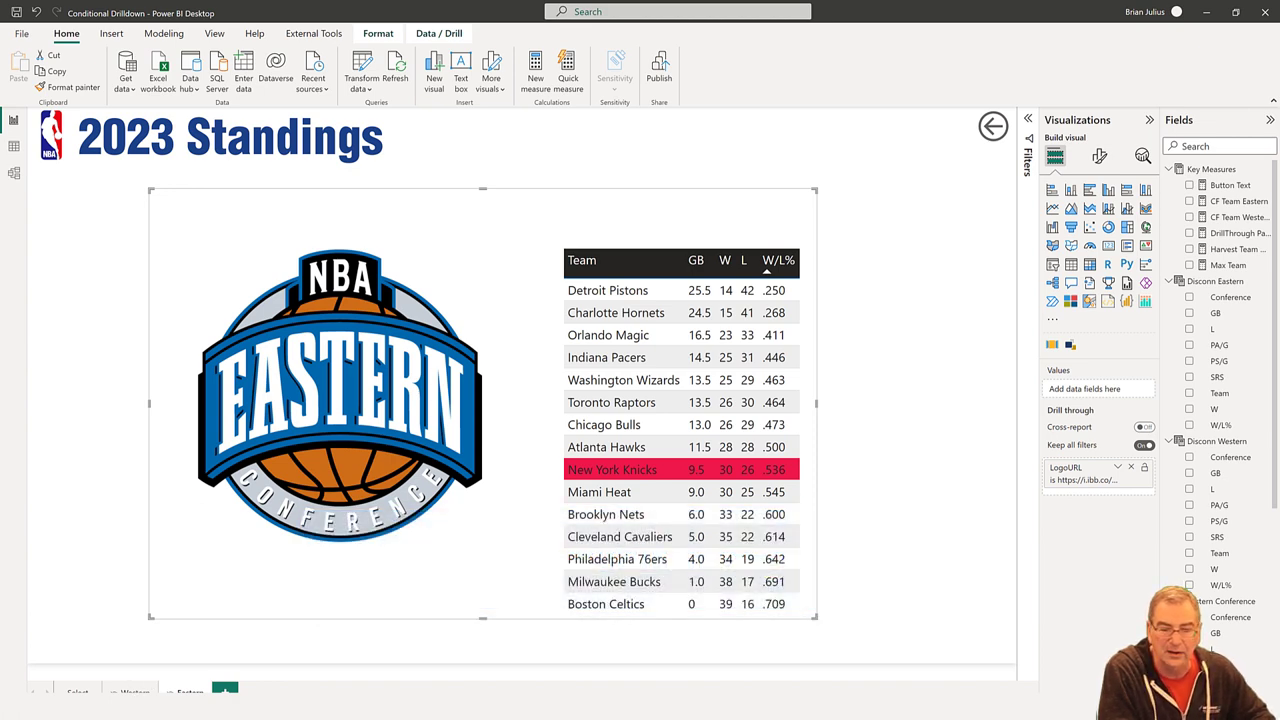
Switch to Chrome and open the published 'Conditional Drilldown - Power BI' report tab.
key(alt+Tab)
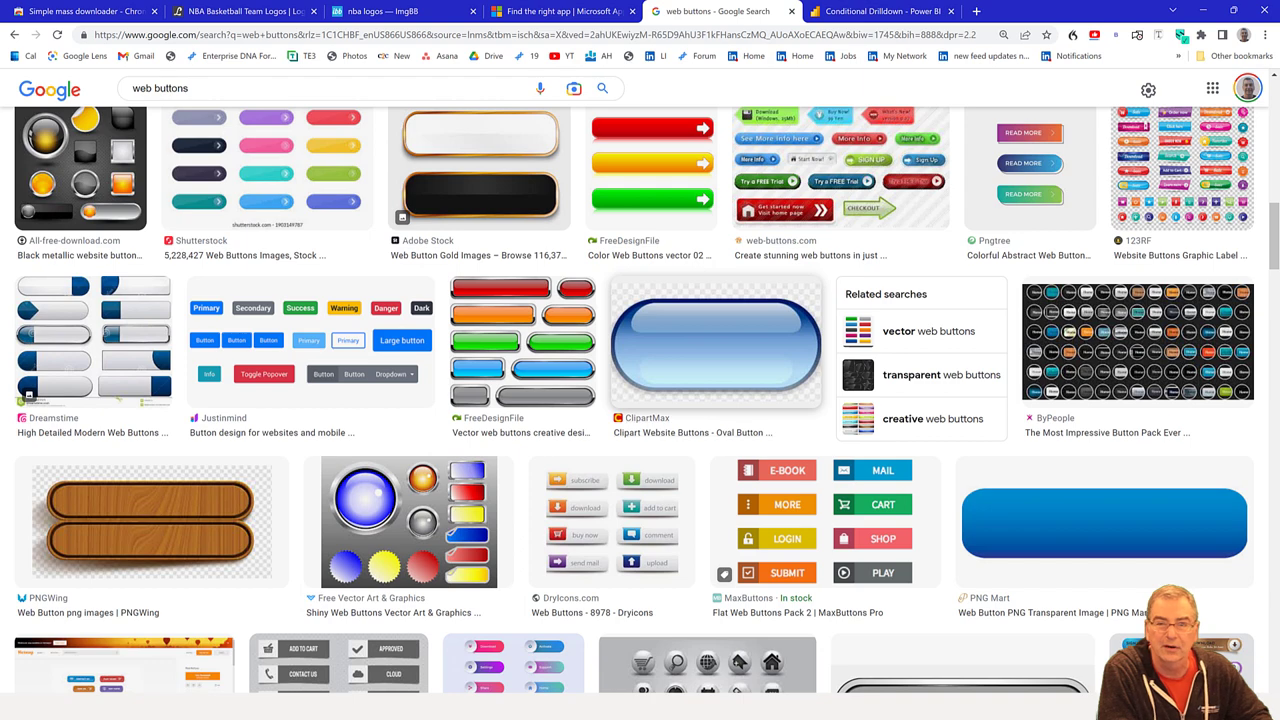
click(851, 12)
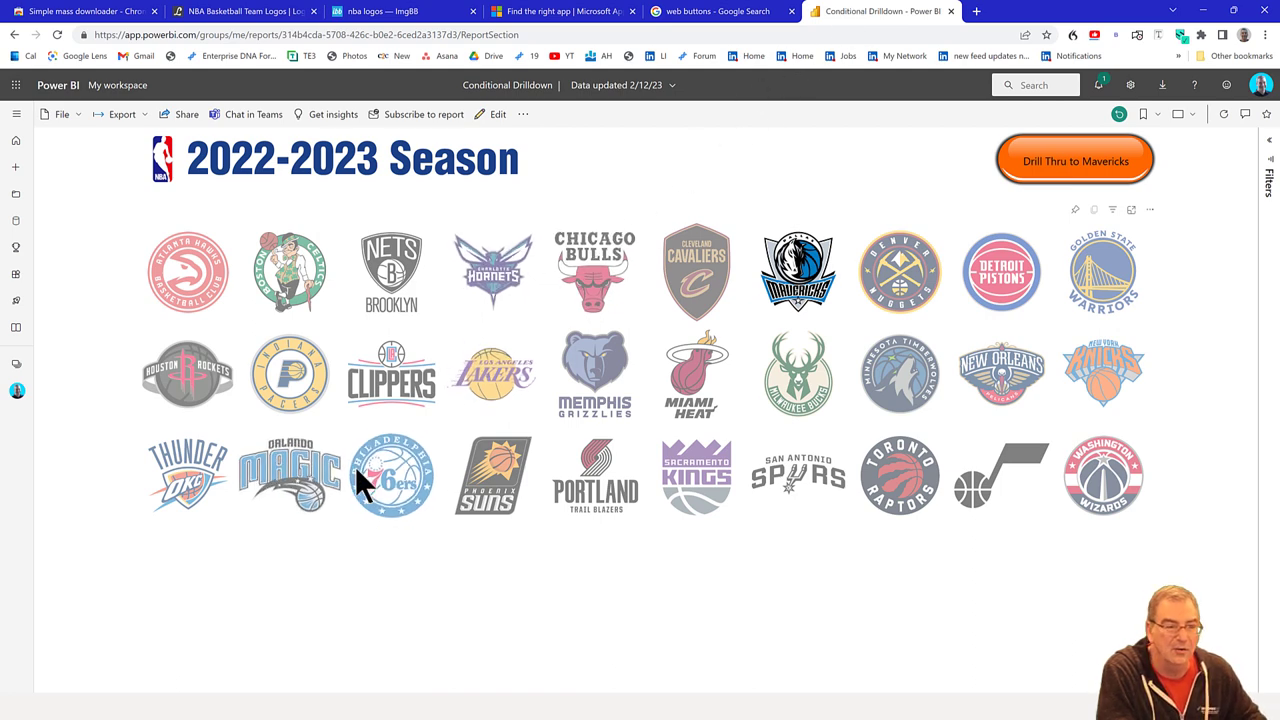
Drill through for the Rockets to the Western standings, go back, then select the Bucks logo.
click(193, 351)
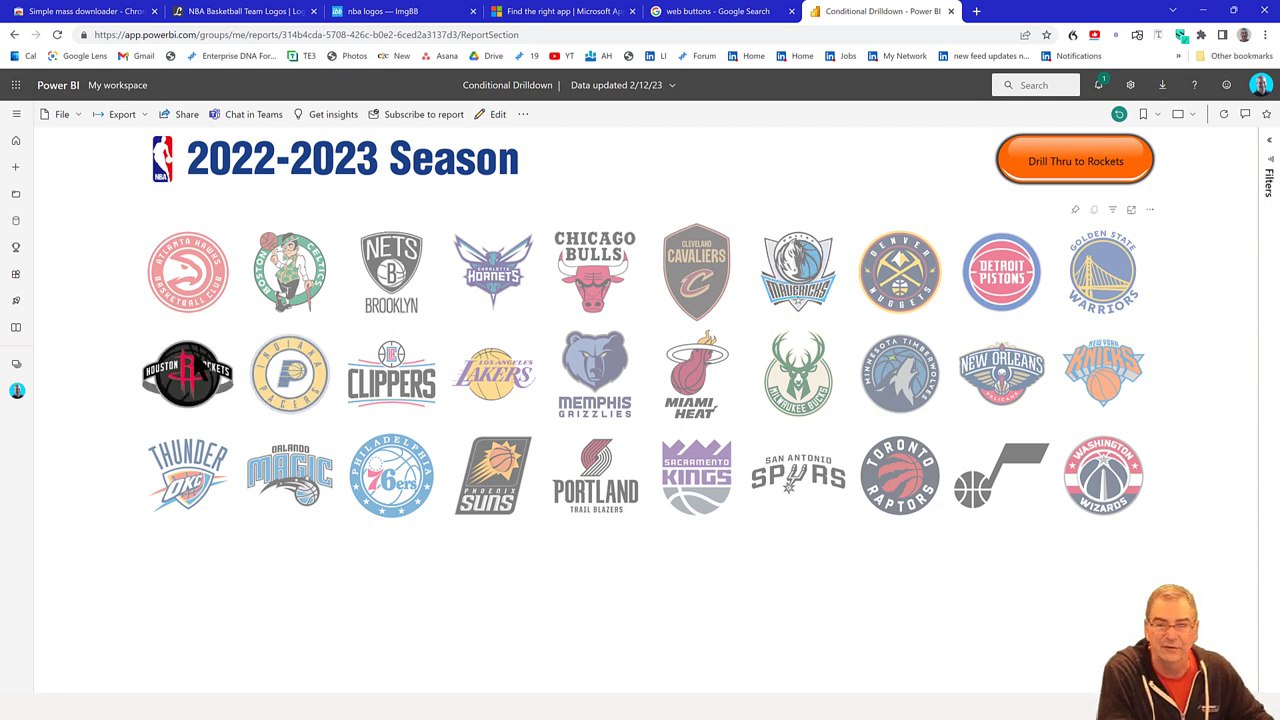
click(1102, 160)
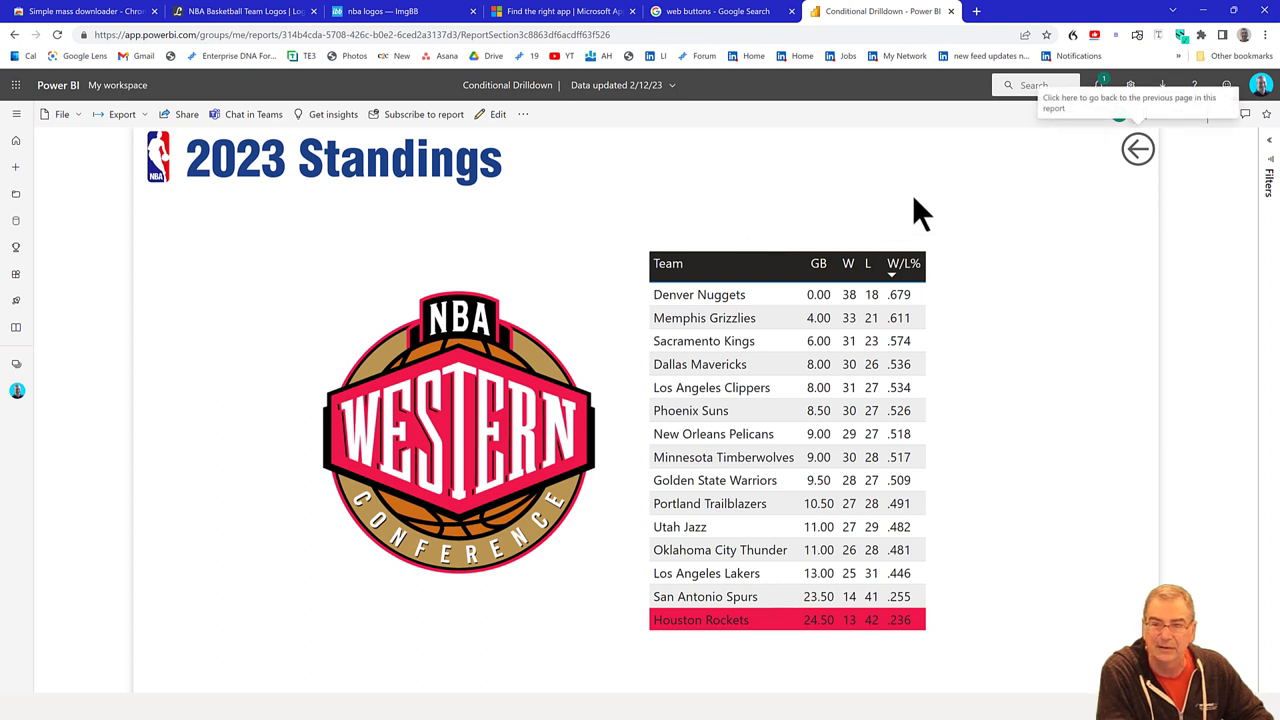
click(1128, 160)
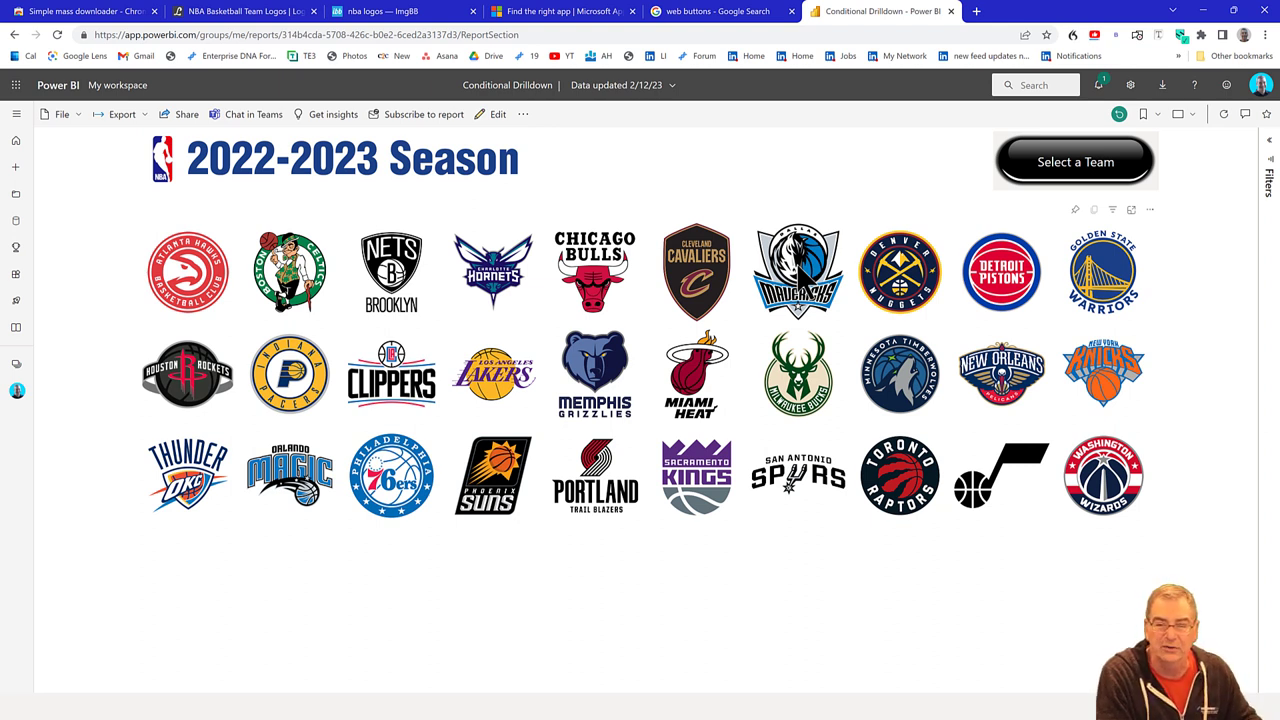
click(805, 356)
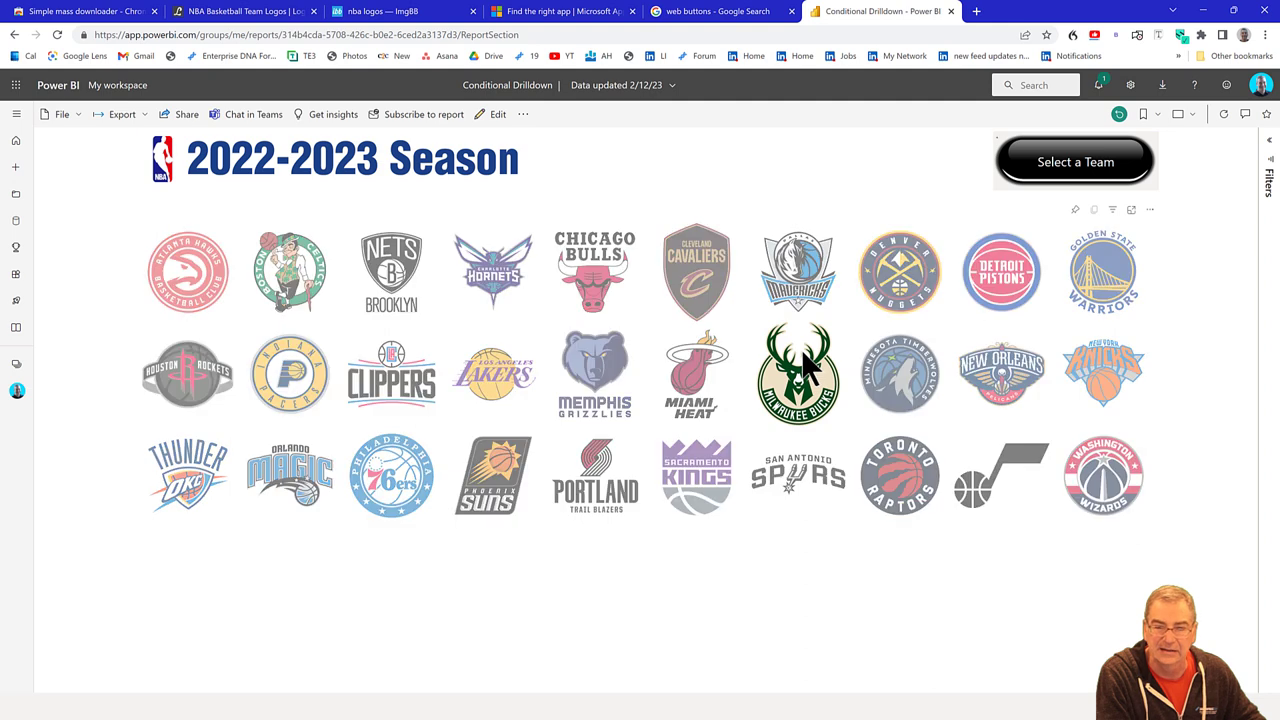